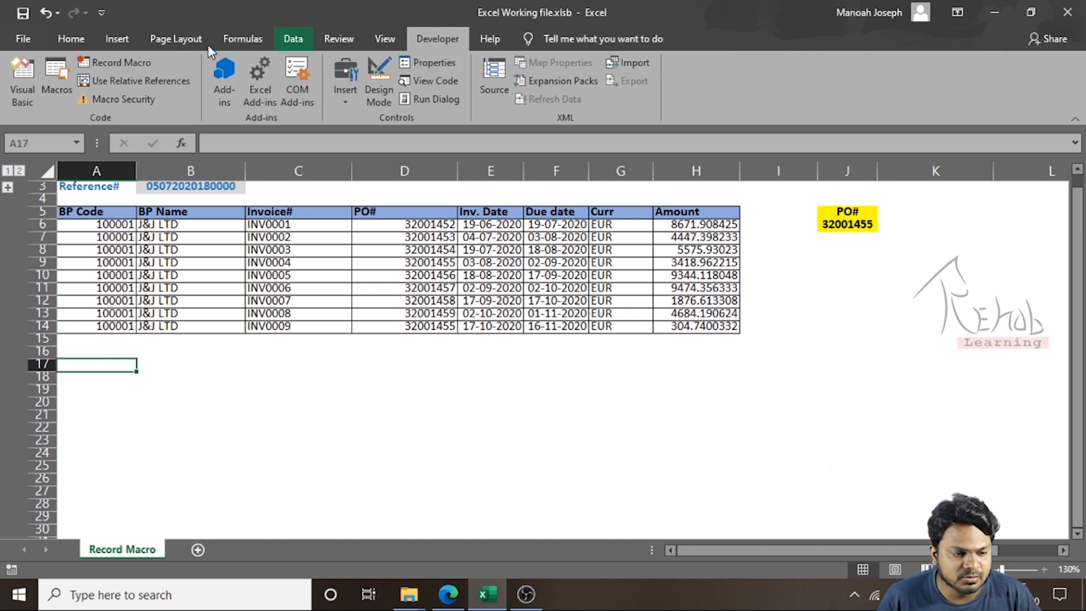
Make sure the Developer tab is enabled in the ribbon customization options
left_click(21, 35)
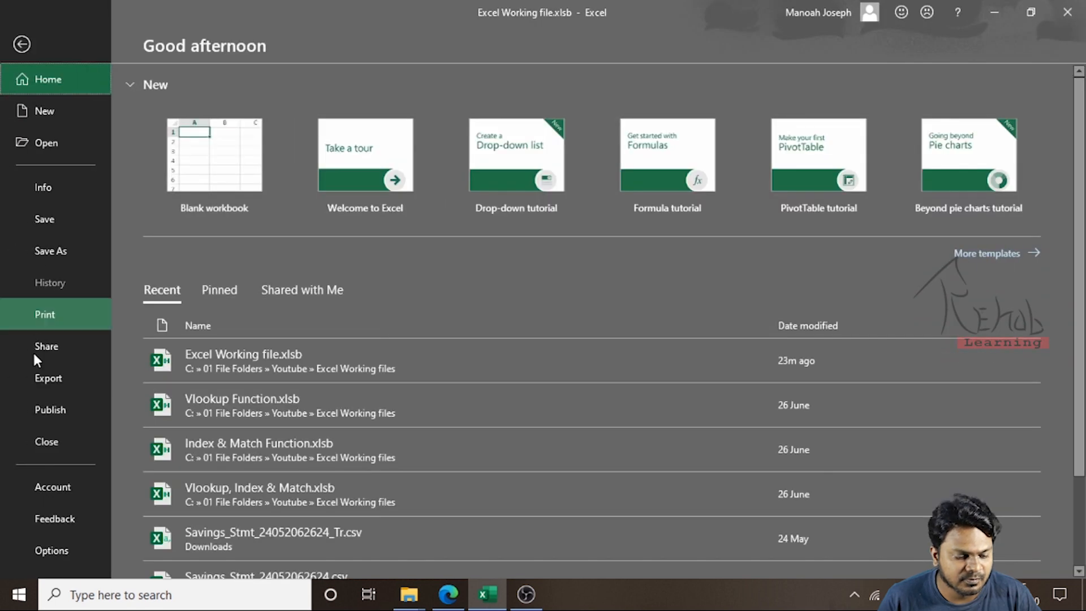
left_click(37, 545)
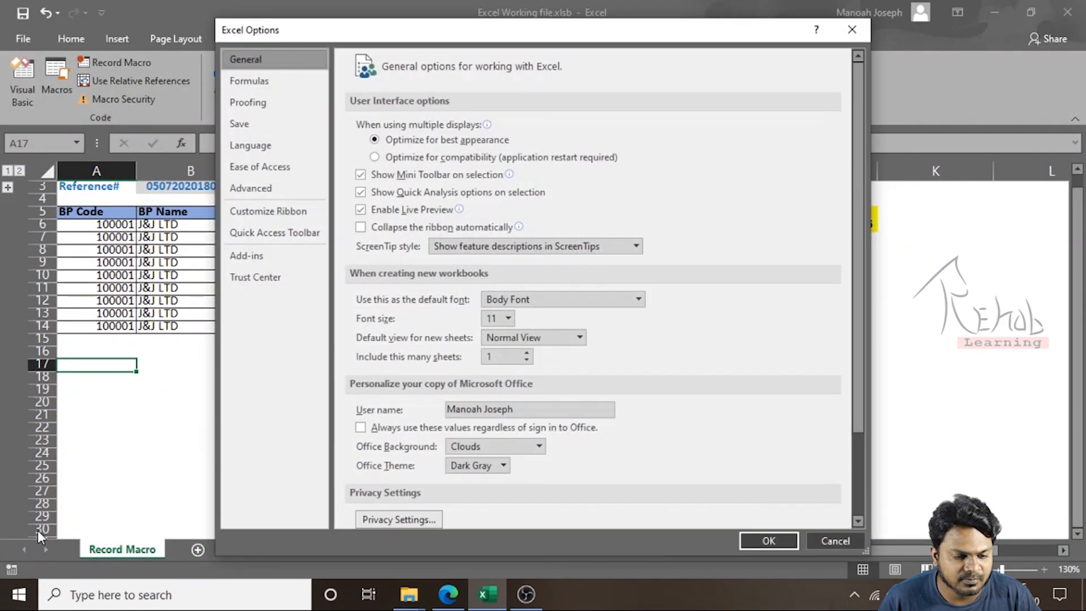
left_click(269, 217)
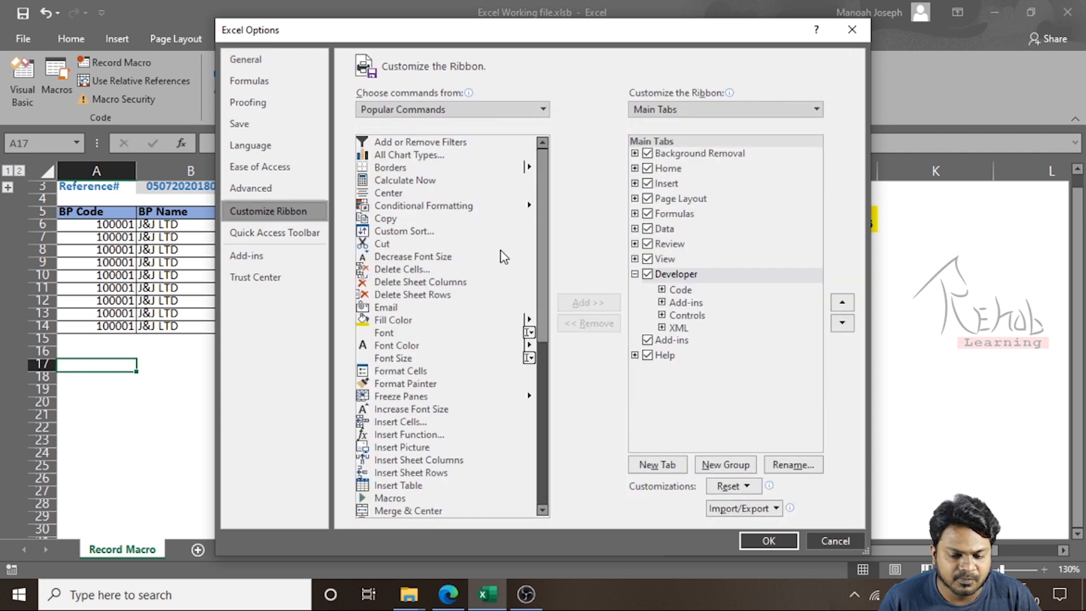
left_click(647, 275)
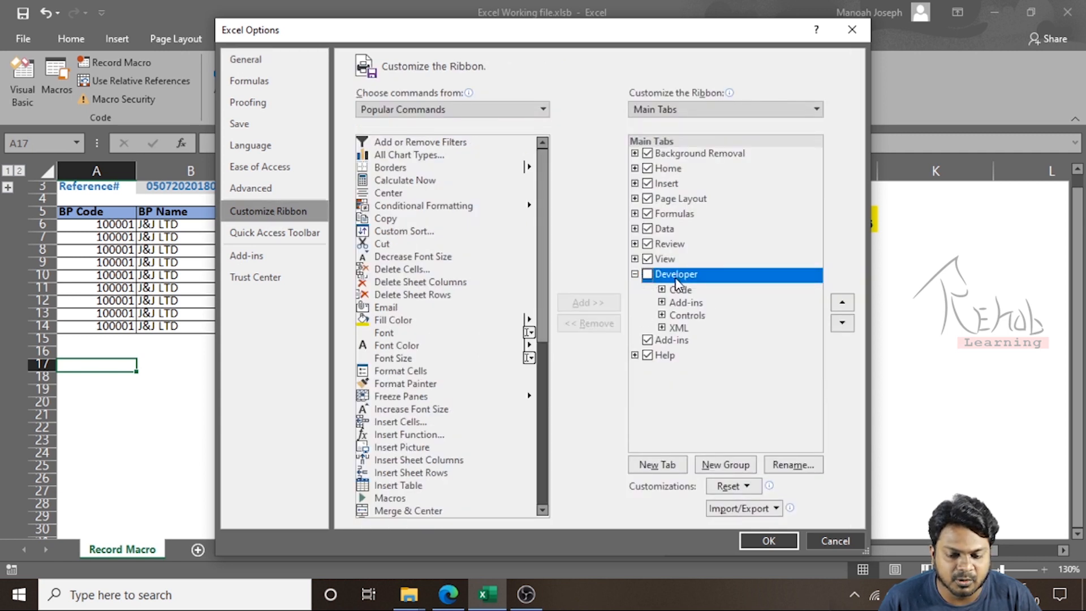
left_click(648, 274)
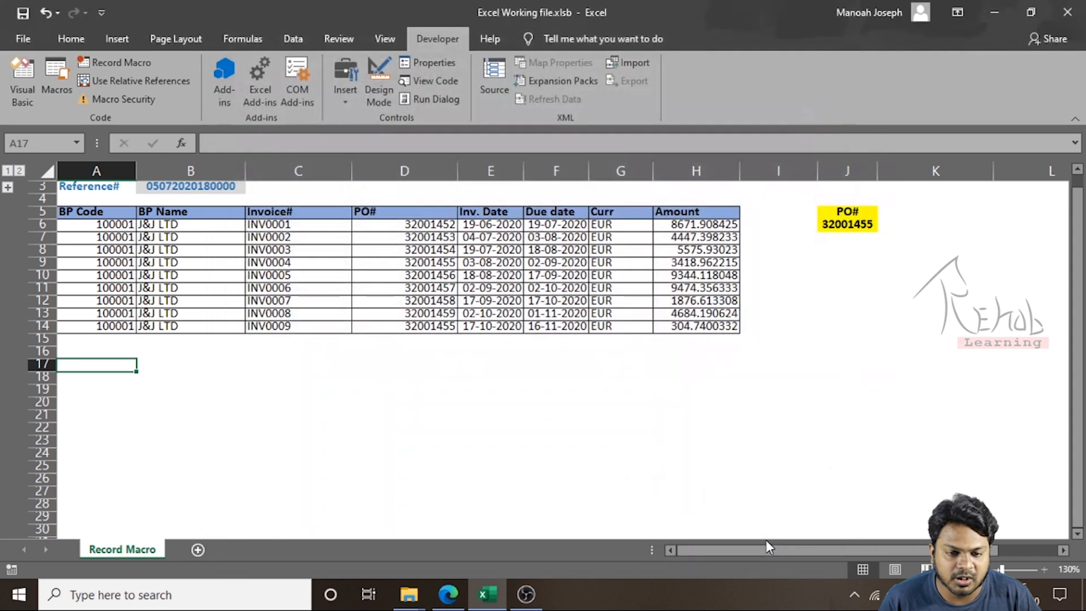
left_click(768, 540)
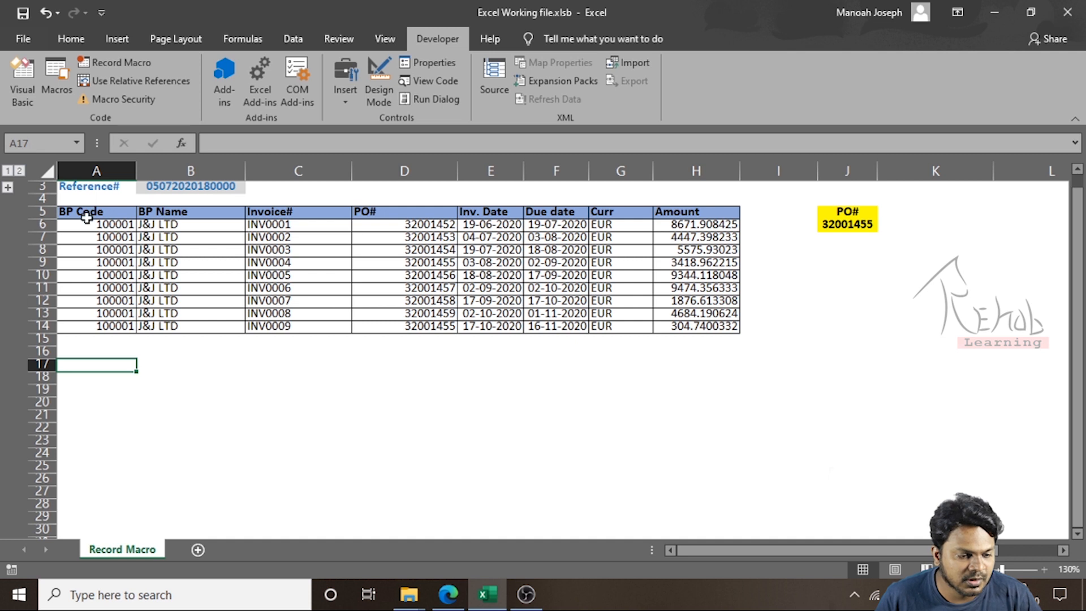
Select the invoice table to preview the range the macro will work on
left_click_drag(83, 212, 695, 325)
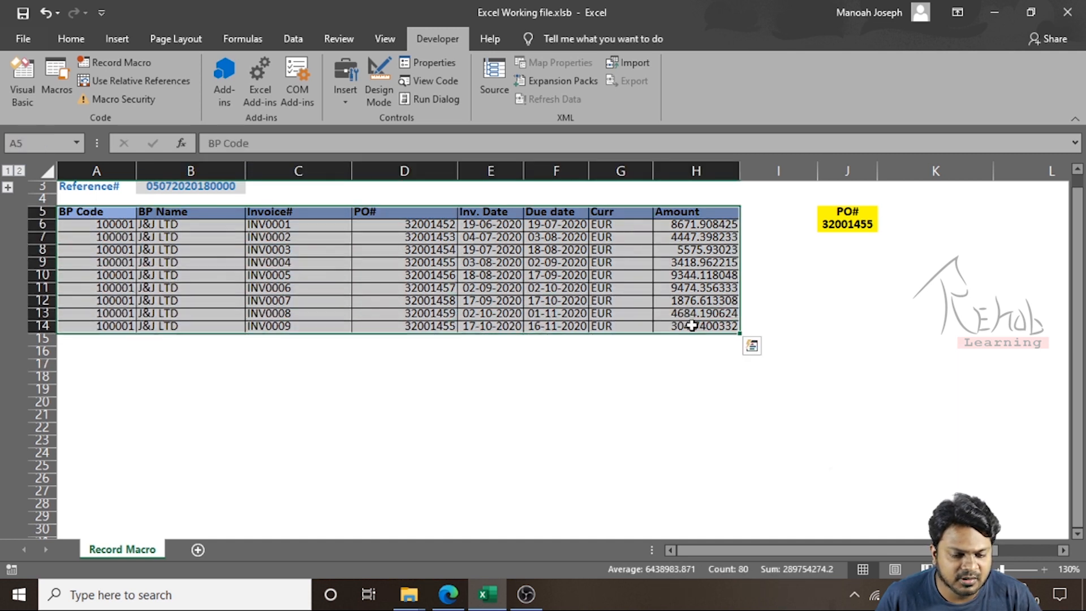
left_click(89, 211)
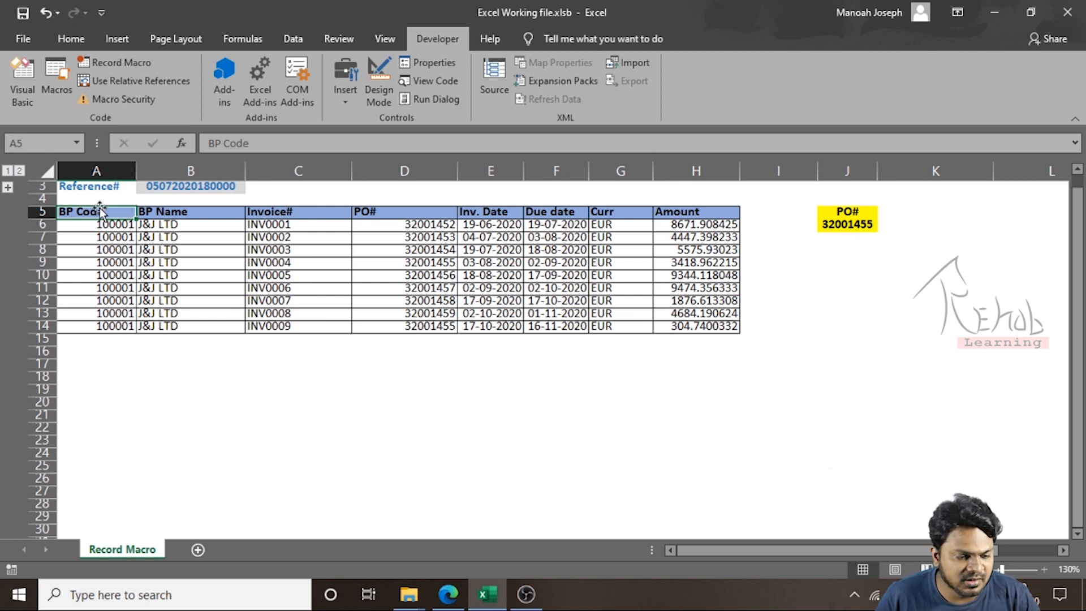
left_click_drag(94, 212, 665, 329)
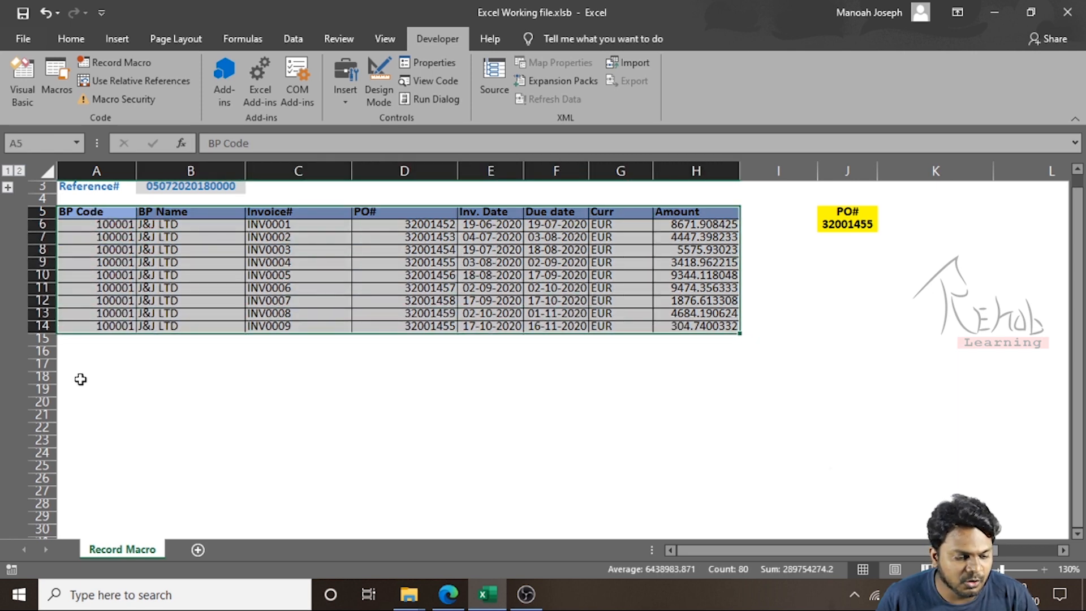
left_click(79, 377)
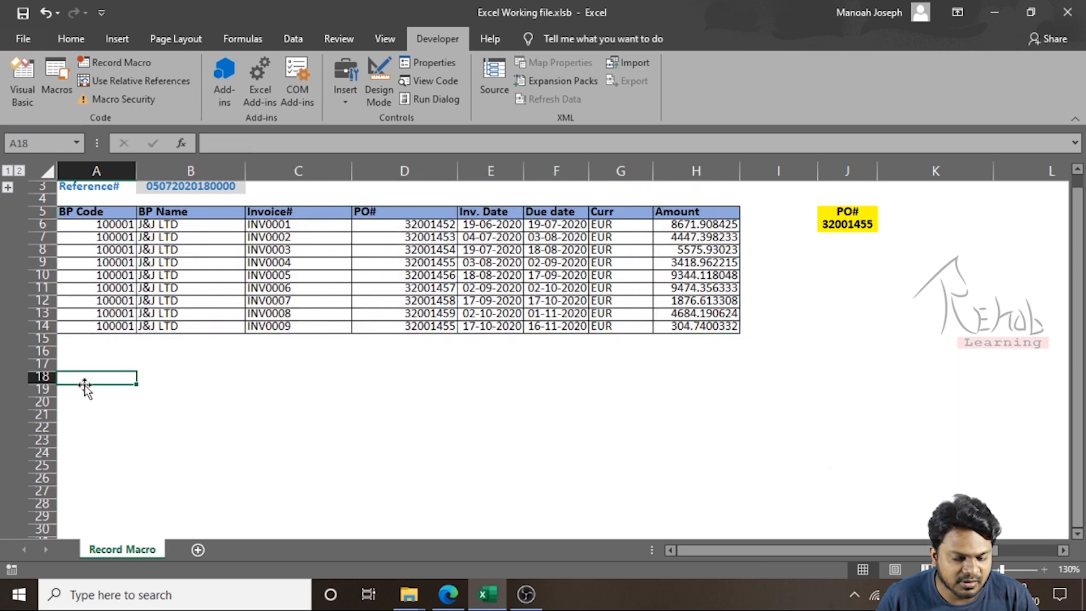
Start recording a new macro named Macro1 stored in this workbook
left_click(848, 225)
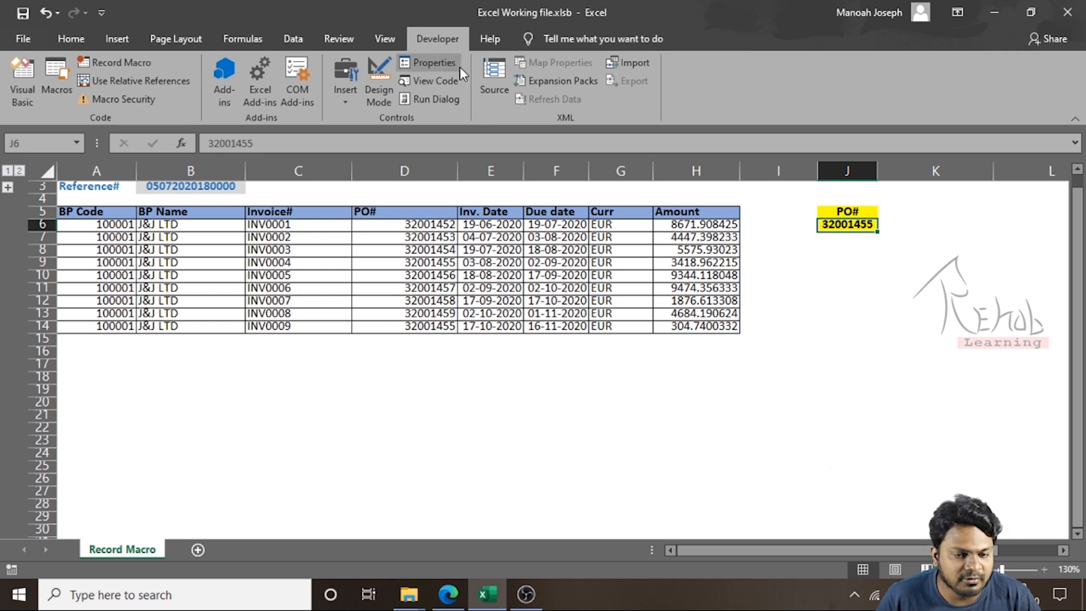
left_click(122, 61)
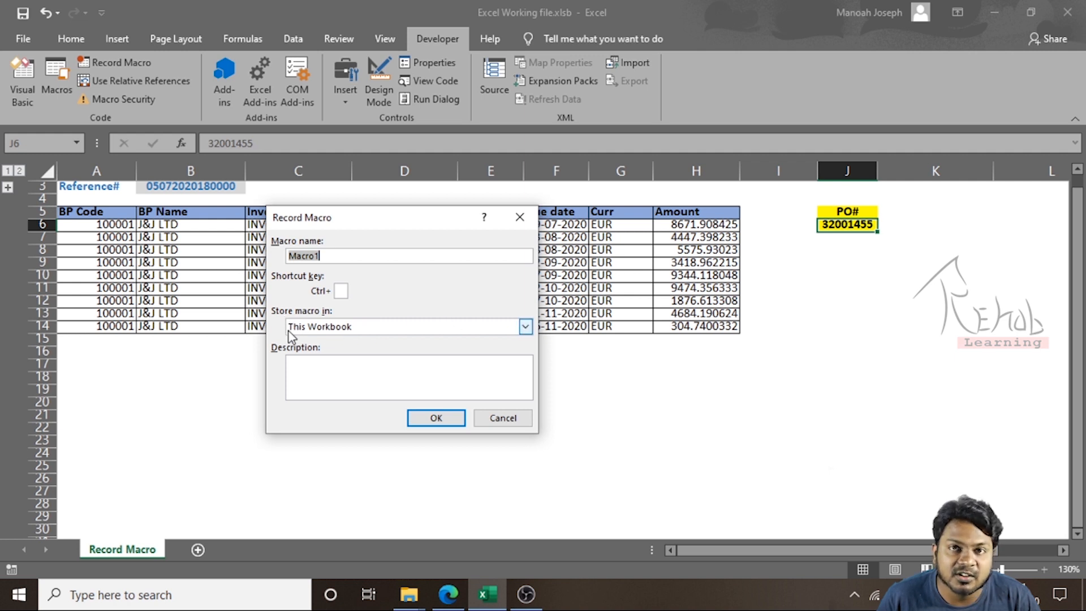
left_click(452, 418)
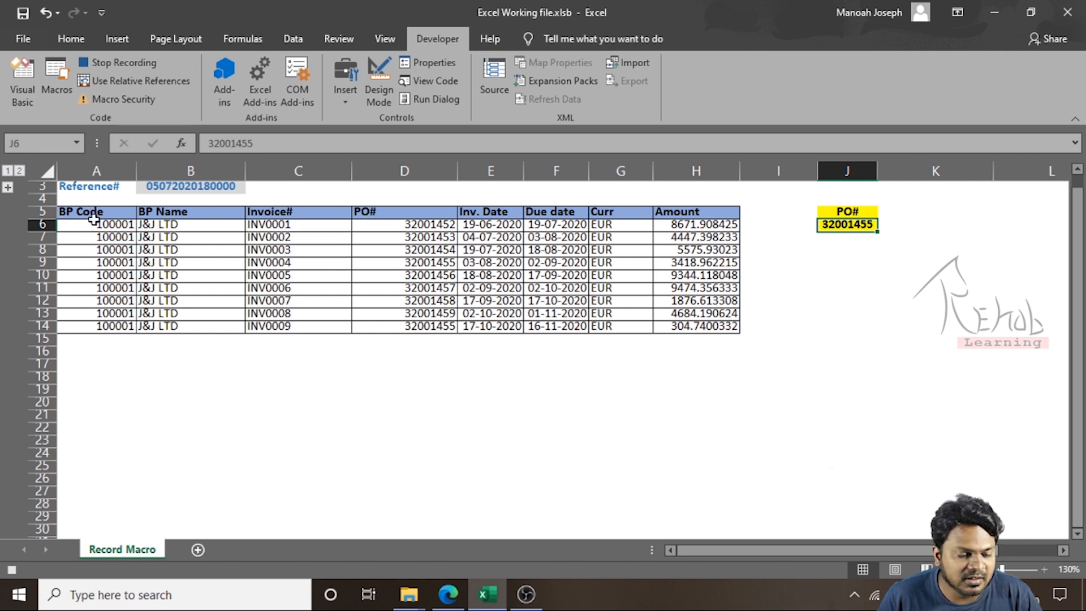
Copy the invoice table from A5 across and down, and paste it starting at cell A18
left_click(83, 418)
left_click(86, 212)
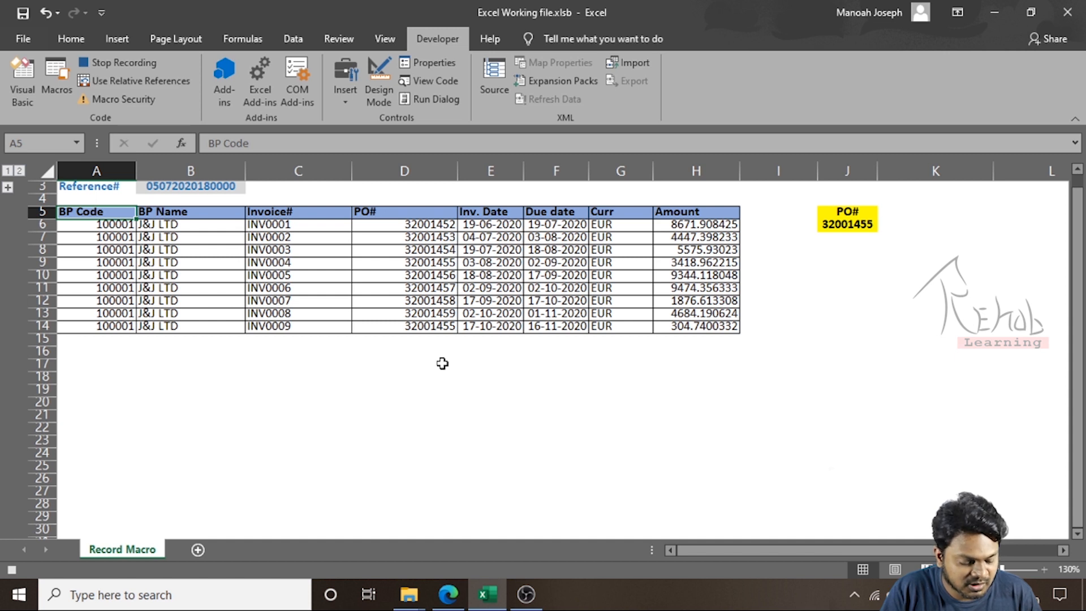
key("ctrl+shift+Right")
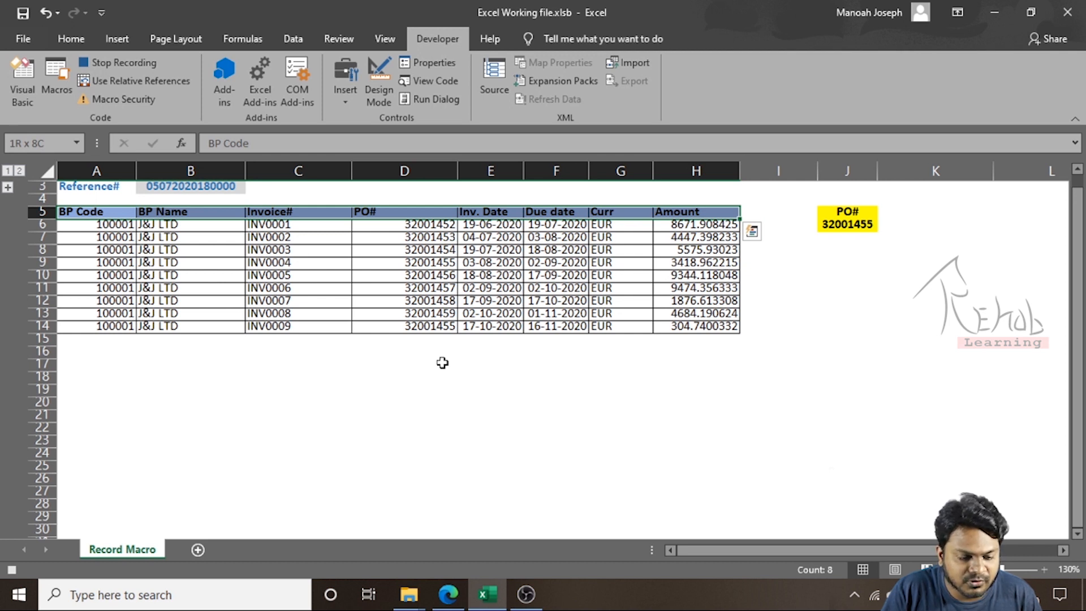
key("ctrl+shift+Down")
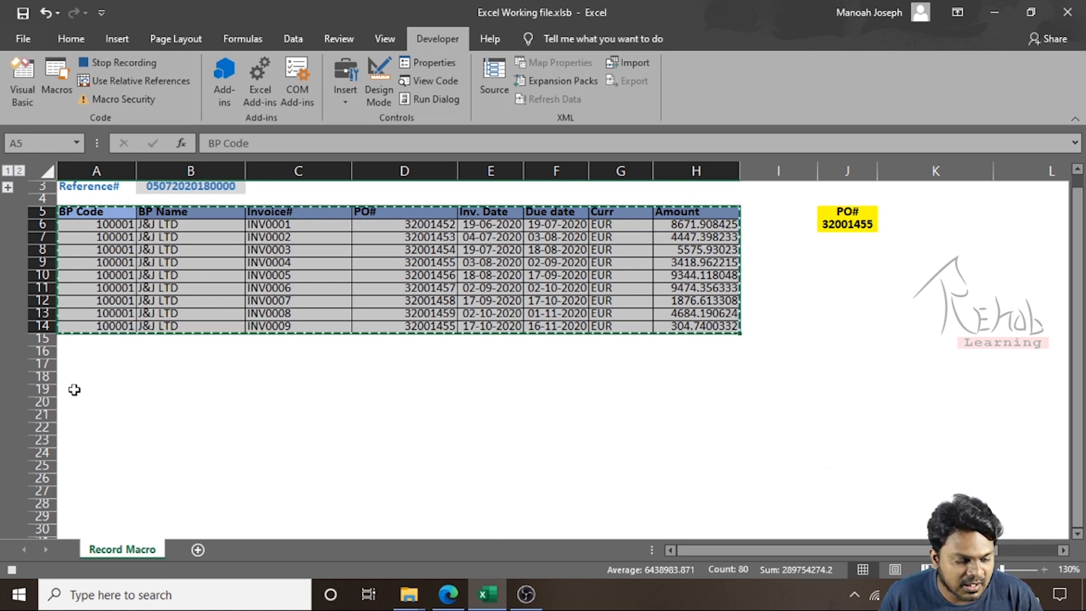
left_click(73, 377)
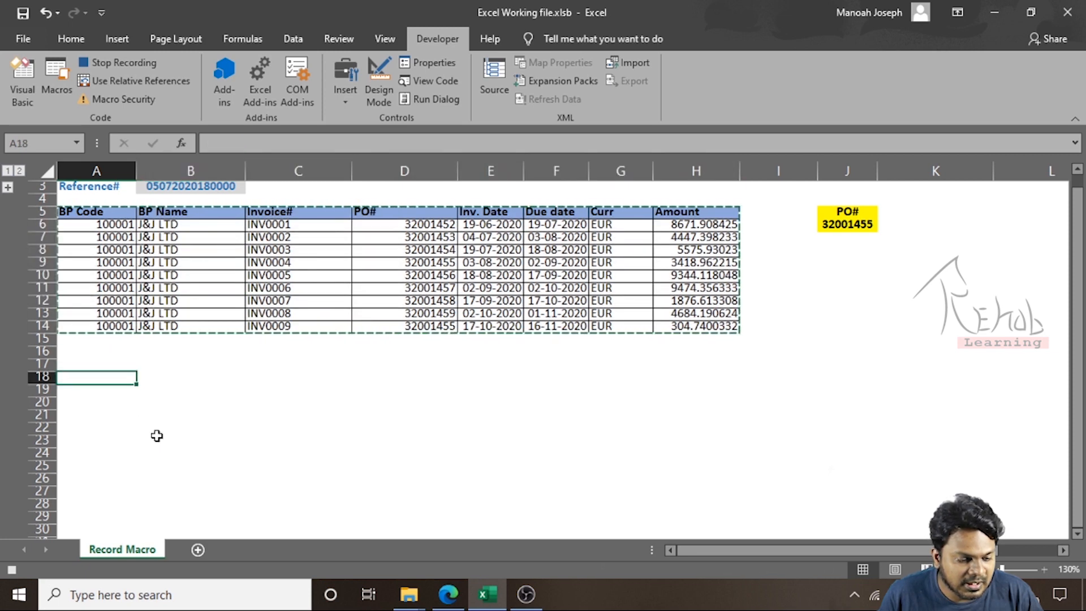
key("ctrl+v")
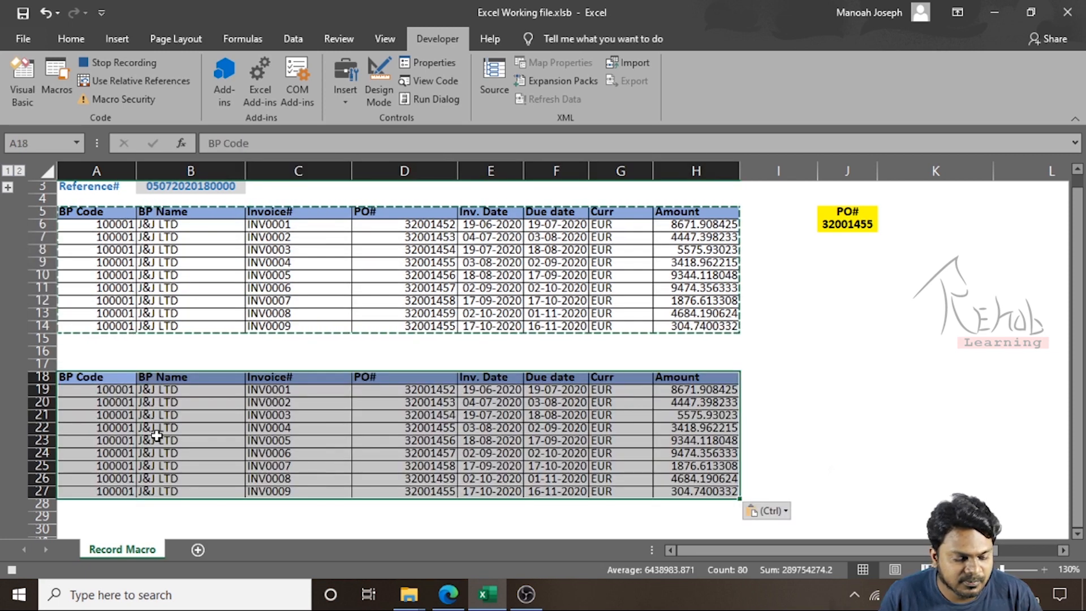
Select the pasted table from A18 and apply an AutoFilter to it
left_click(83, 377)
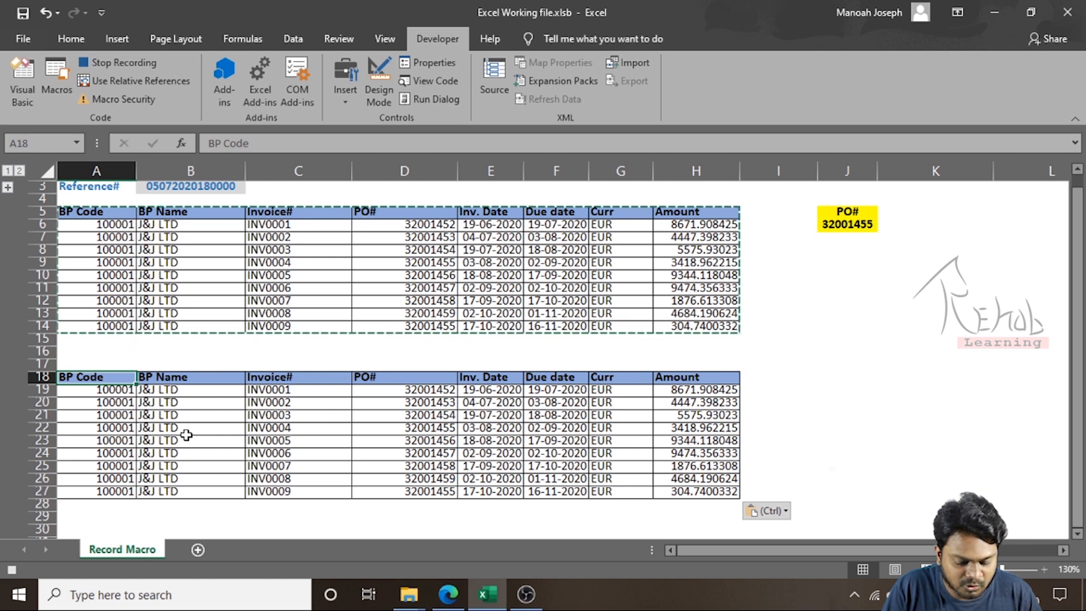
key("ctrl+shift+Right")
key("ctrl+shift+Down")
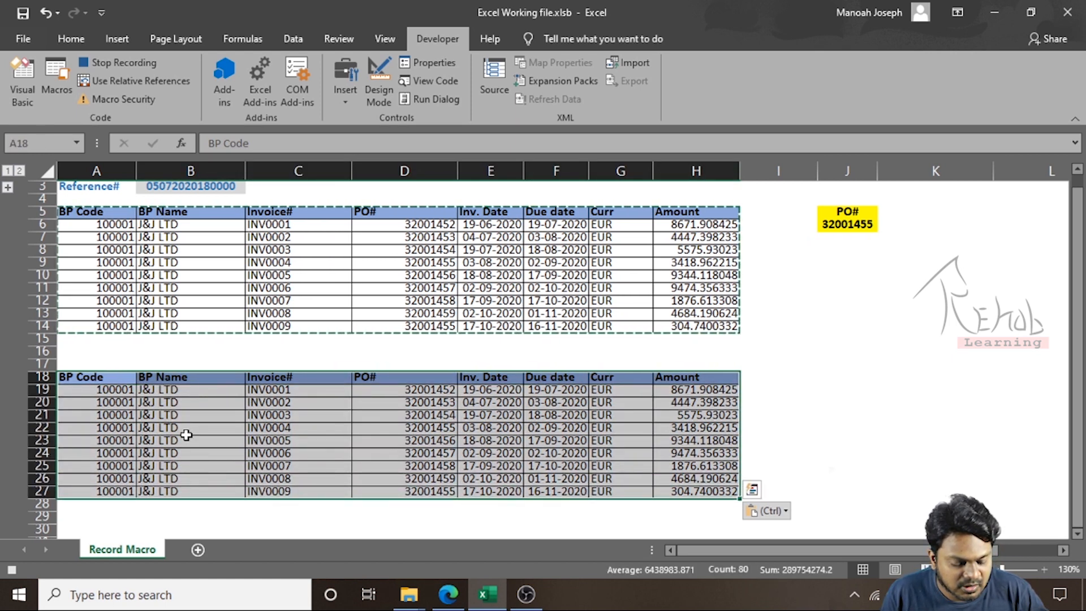
key("alt+d")
key("f")
key("f")
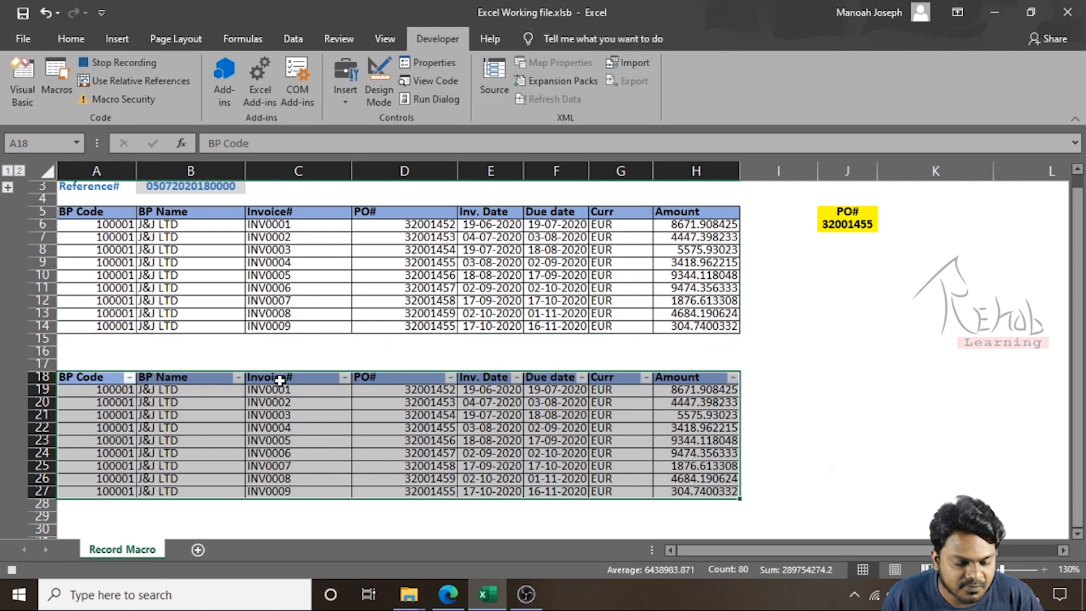
Copy the PO number in J6 and filter the pasted table's PO# column by that value, 32001455
left_click(844, 222)
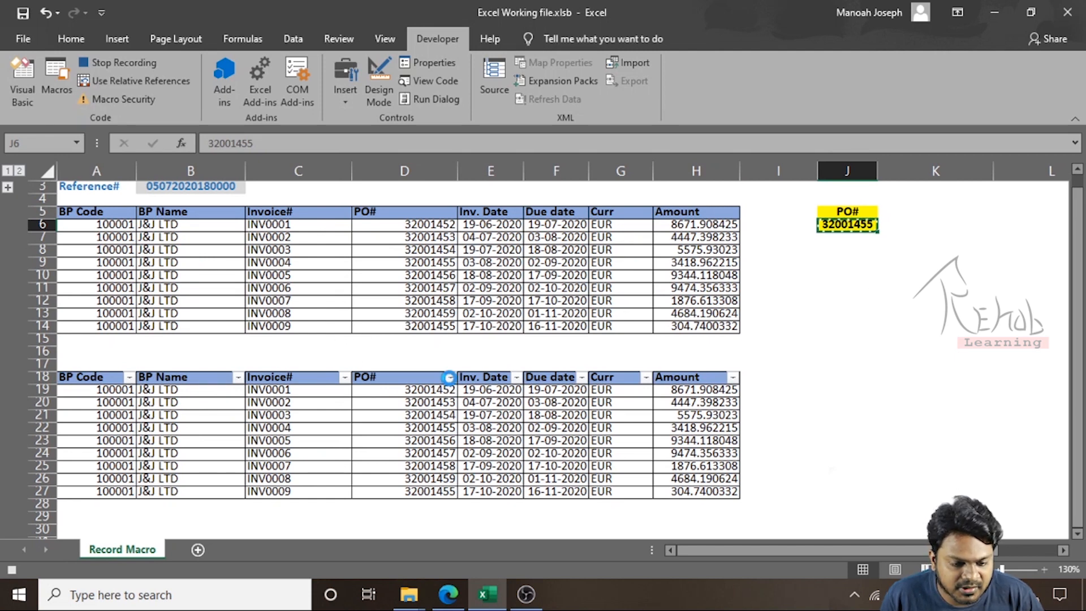
left_click(450, 377)
left_click(329, 183)
type("32001455")
left_click(355, 349)
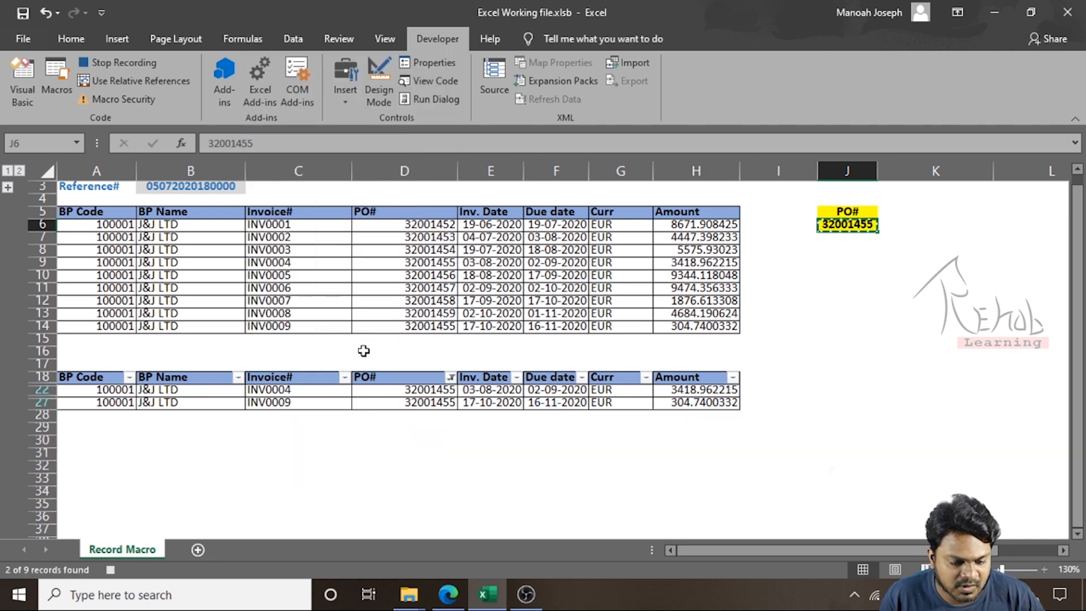
Select cell A18 and stop the macro recording
left_click(102, 391)
left_click(91, 374)
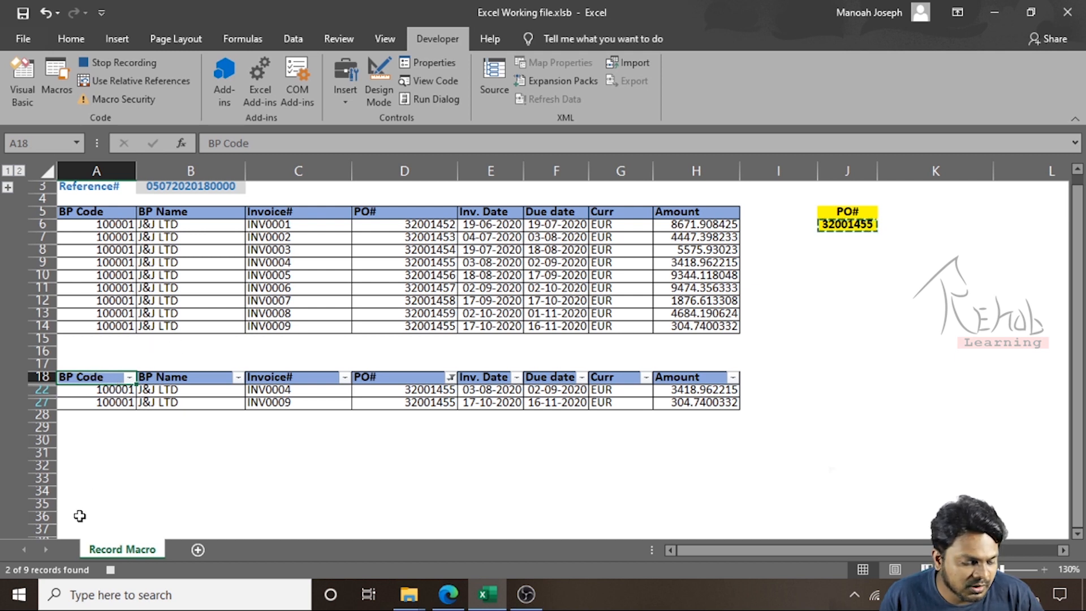
left_click(111, 571)
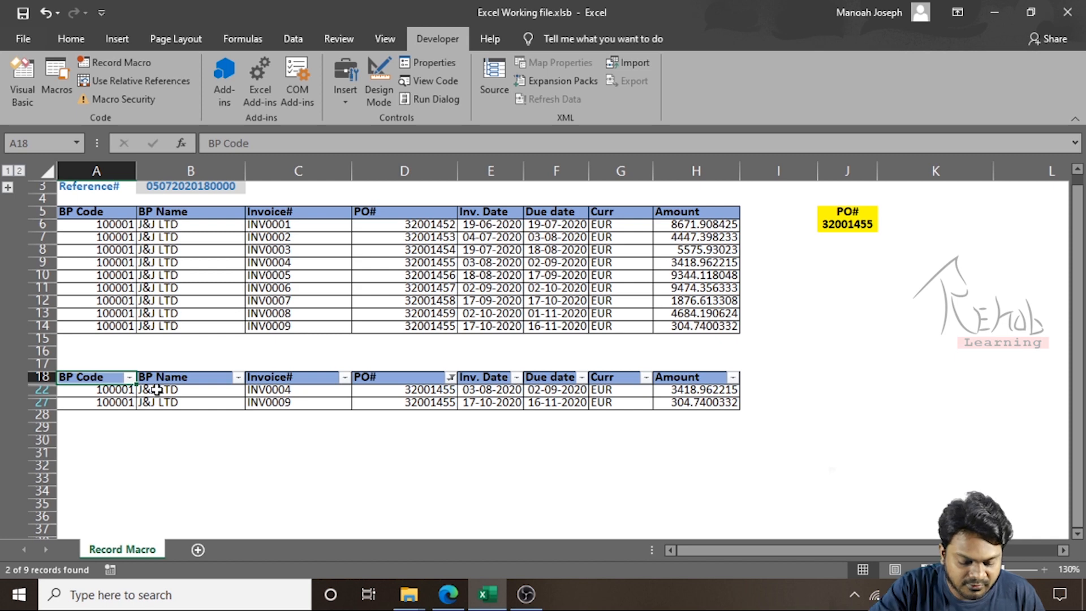
Open the VBA editor and display the recorded code in Module1
key("alt+F11")
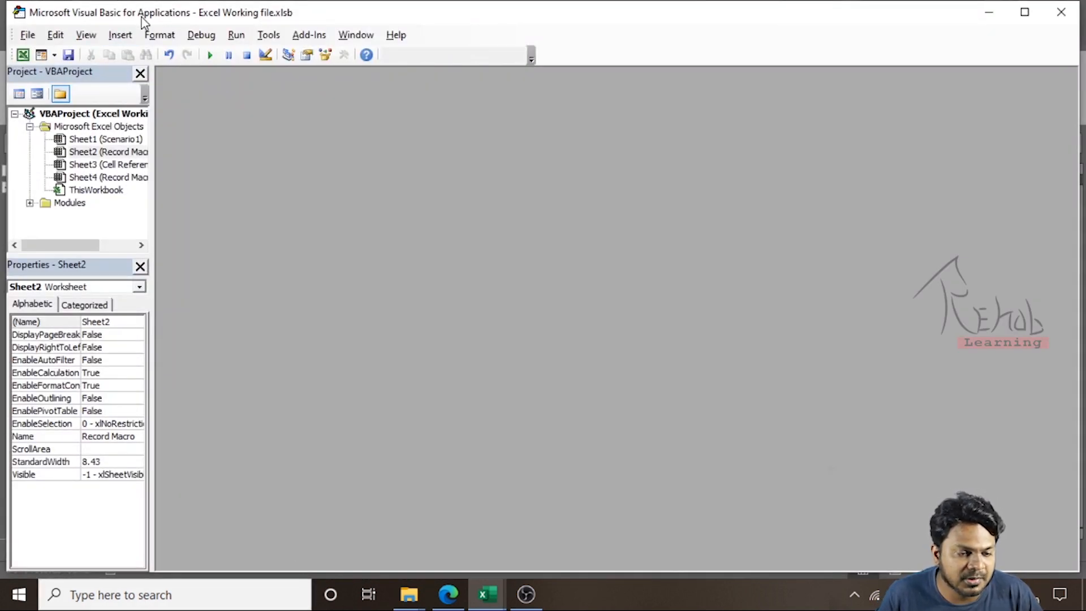
left_click(29, 203)
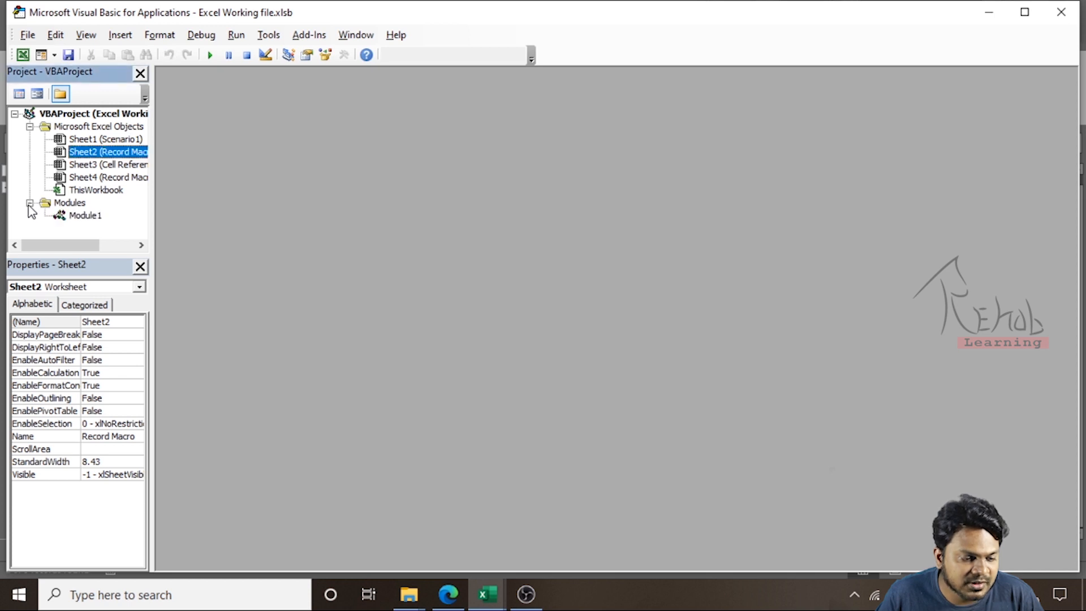
double_click(80, 218)
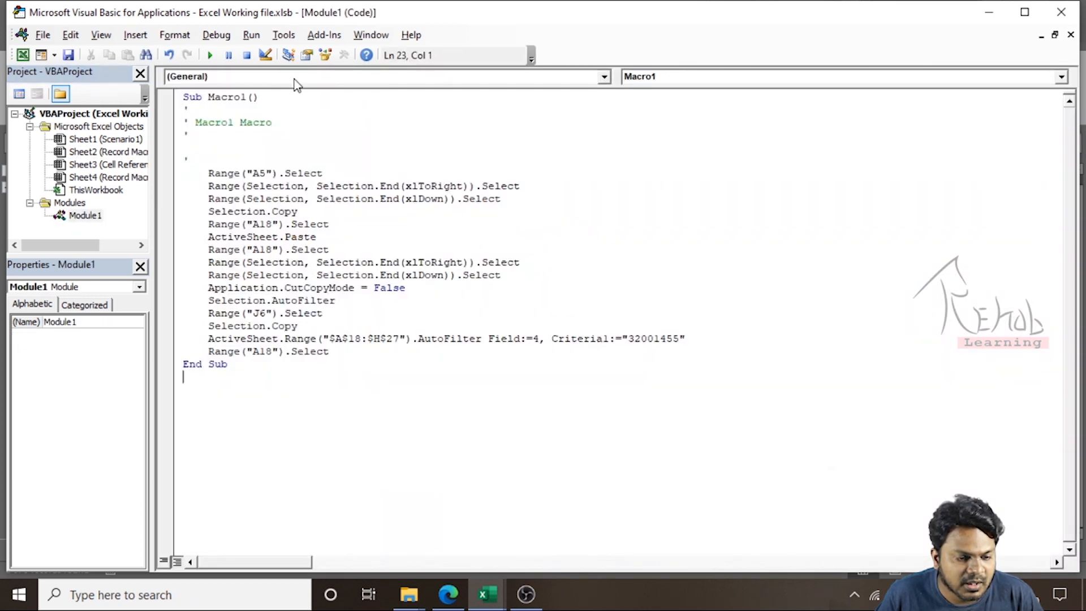
Examine the recorded Macro1 code lines
double_click(240, 97)
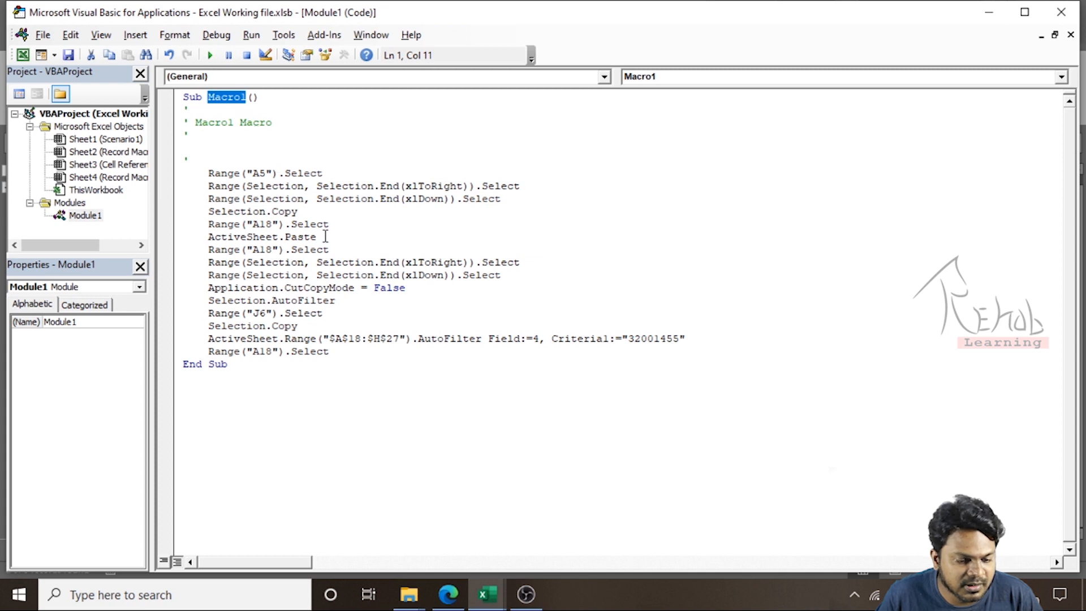
left_click(381, 238)
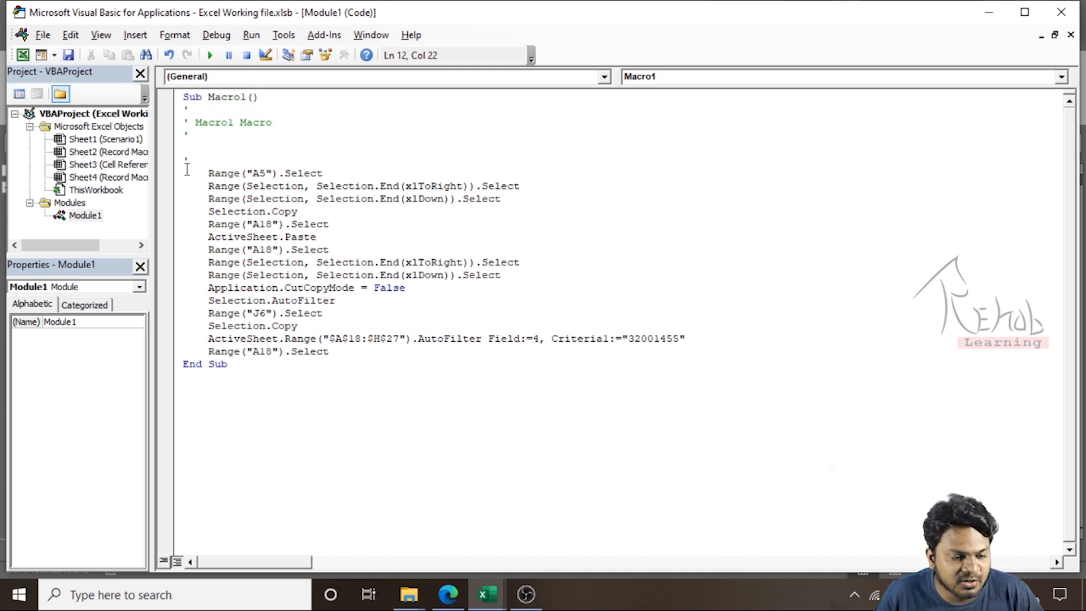
left_click_drag(192, 175, 500, 356)
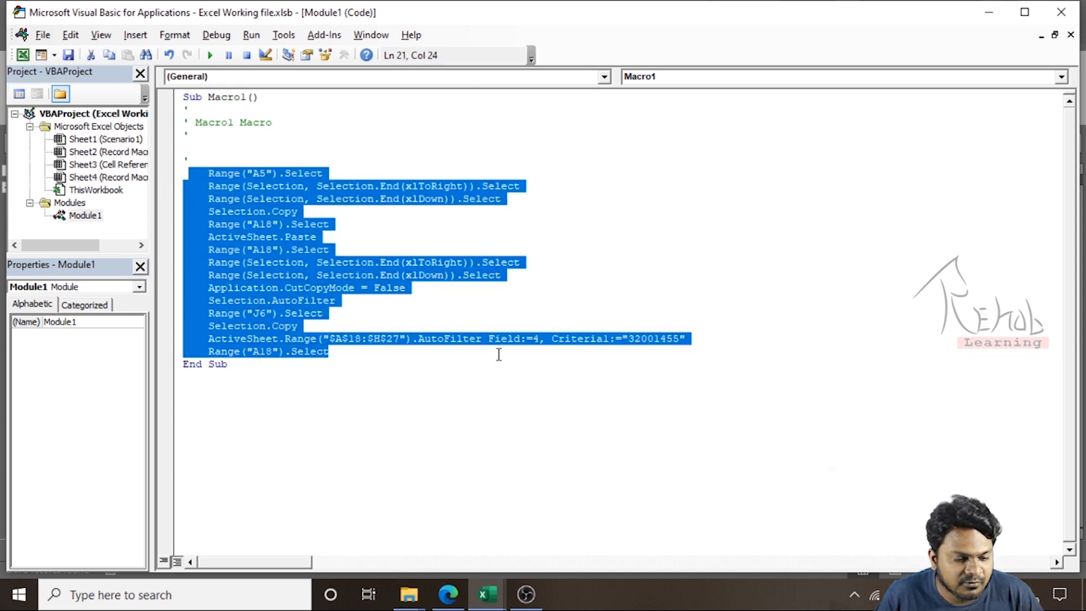
left_click(356, 253)
left_click_drag(334, 351, 187, 181)
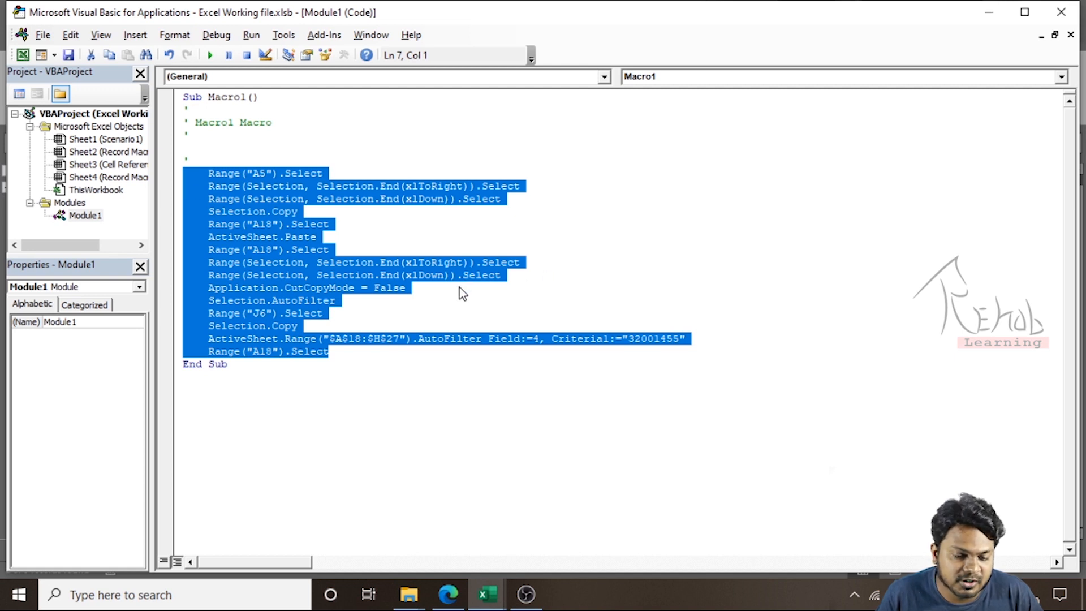
left_click(372, 306)
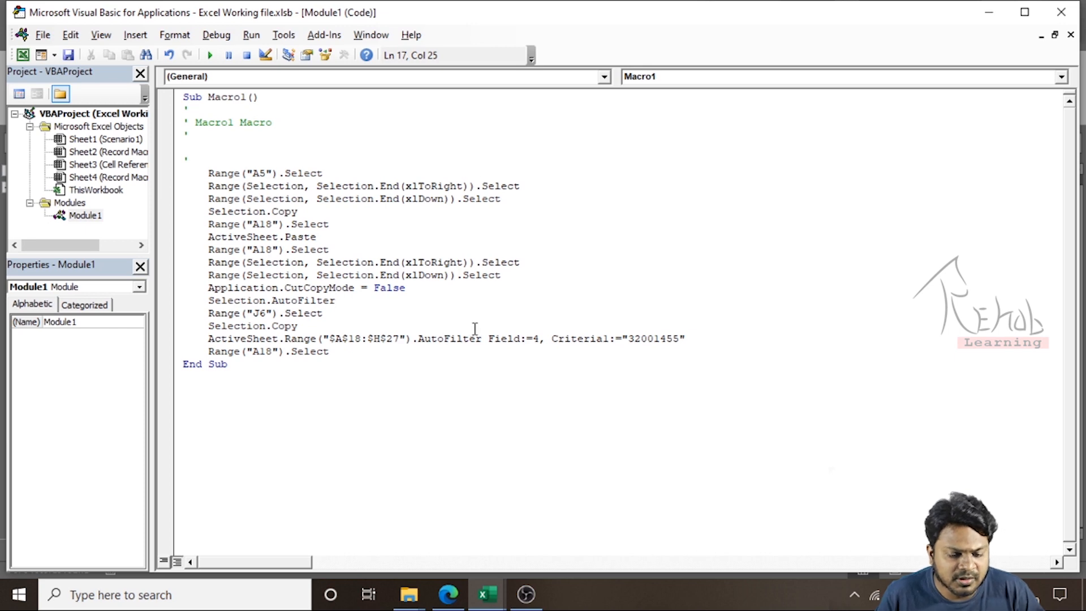
Return to the worksheet and remove the AutoFilter from the pasted table
left_click(989, 12)
key("alt+d")
key("f")
key("f")
Delete rows 18 through 27 containing the pasted table
key("shift+space")
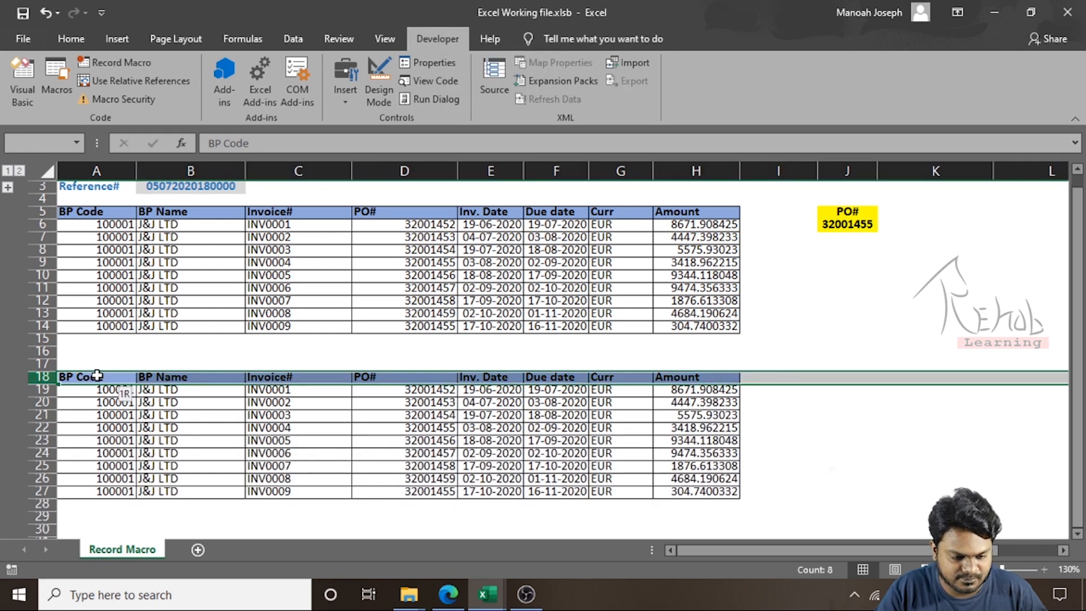
key("ctrl+shift+Down")
key("ctrl+minus")
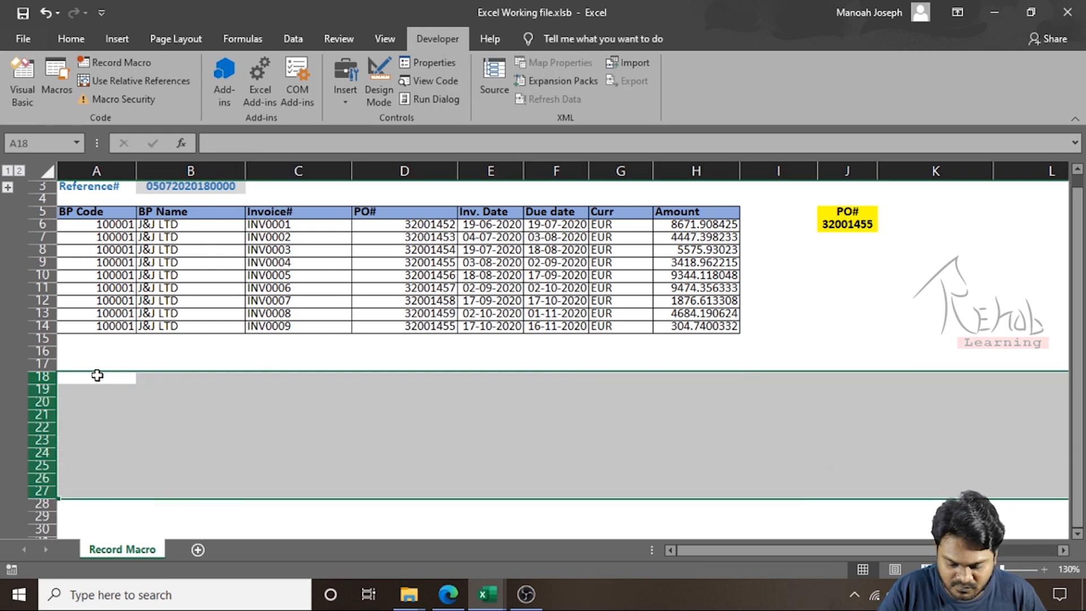
Run Macro1 from this workbook on the invoice sheet
key("ctrl+Up")
key("ctrl+Up")
key("ctrl+Up")
key("ctrl+Down")
key("Down")
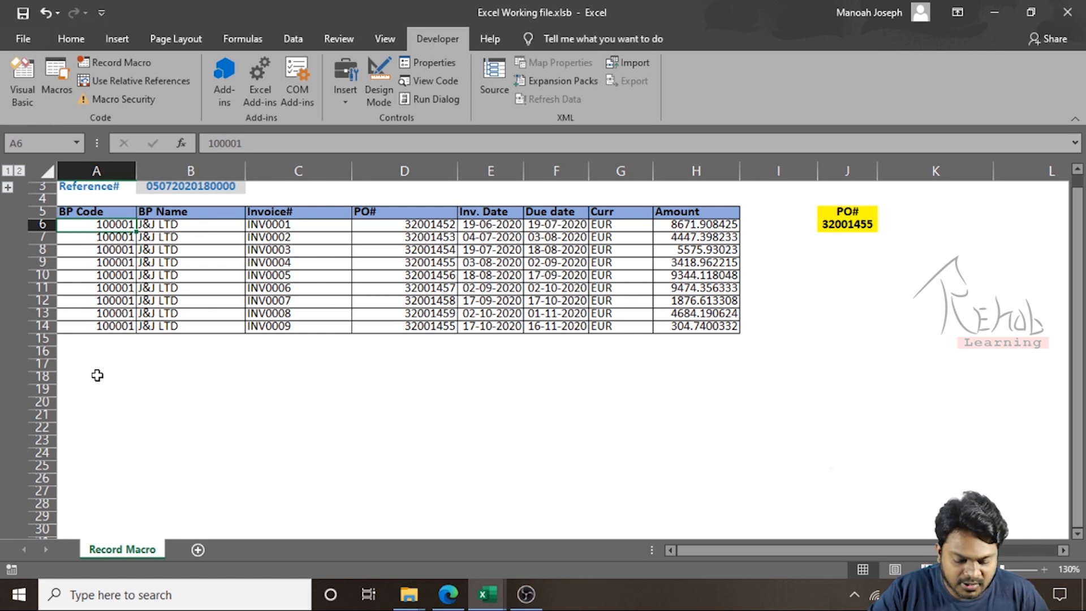
key("alt+F8")
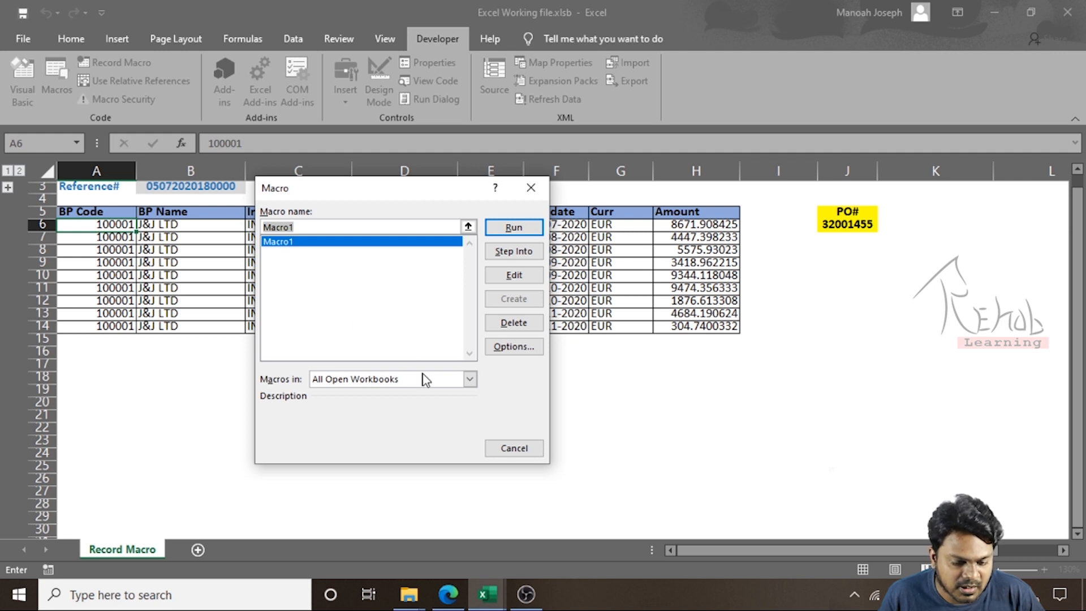
left_click(469, 378)
left_click(377, 403)
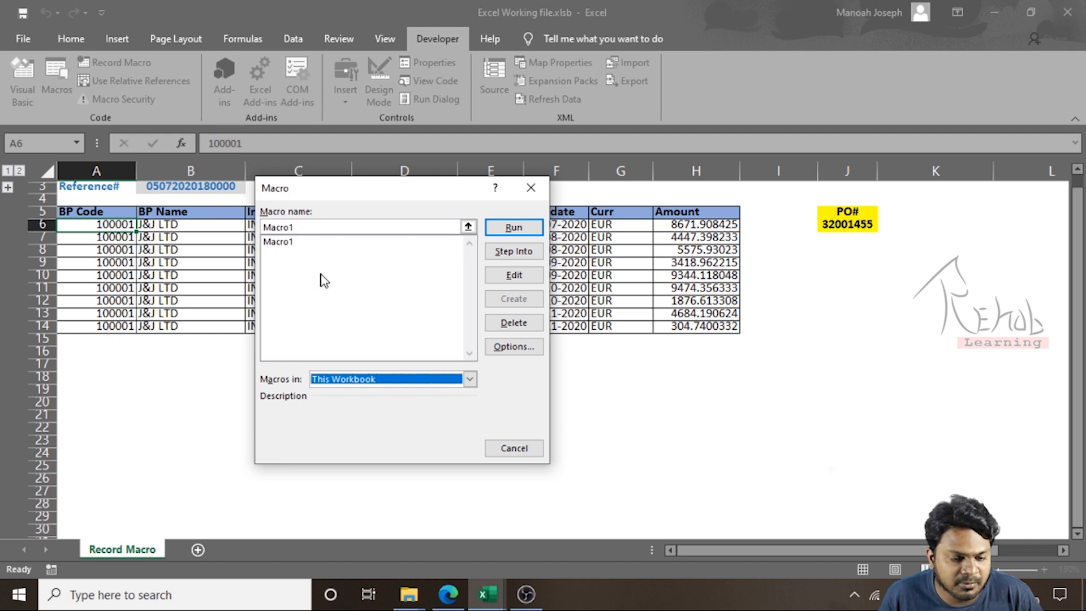
left_click(283, 243)
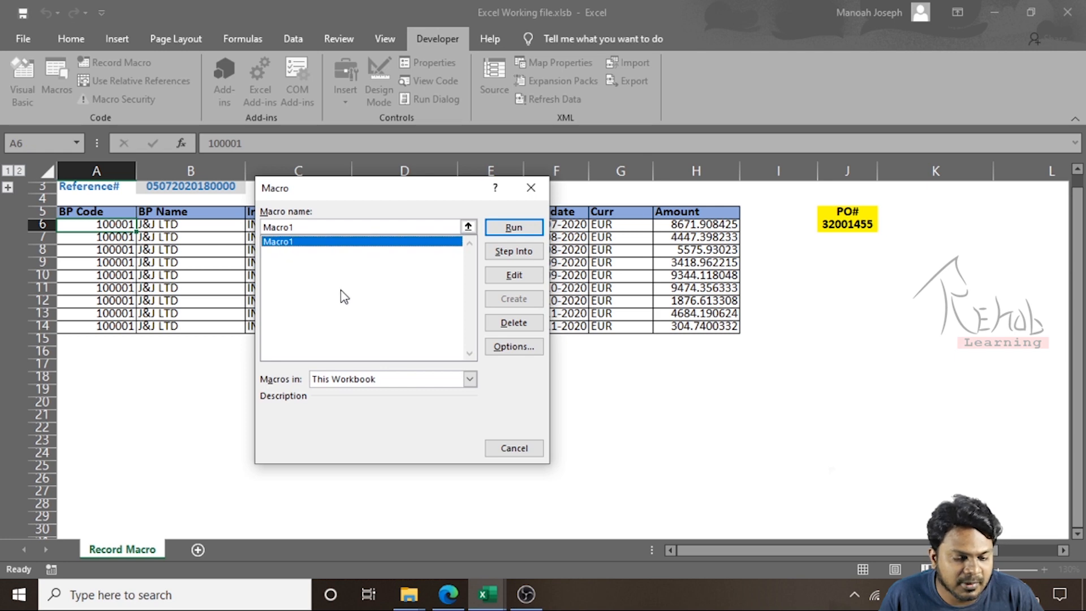
left_click(500, 230)
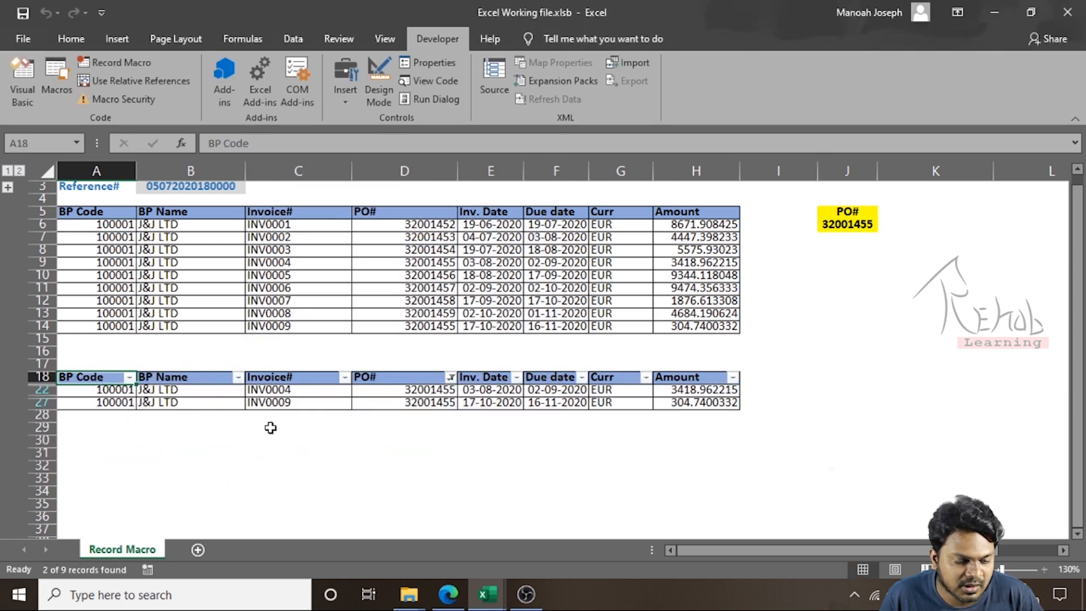
Turn off the filter on the pasted table and delete its rows 18 to 27
key("alt+d")
key("f")
key("f")
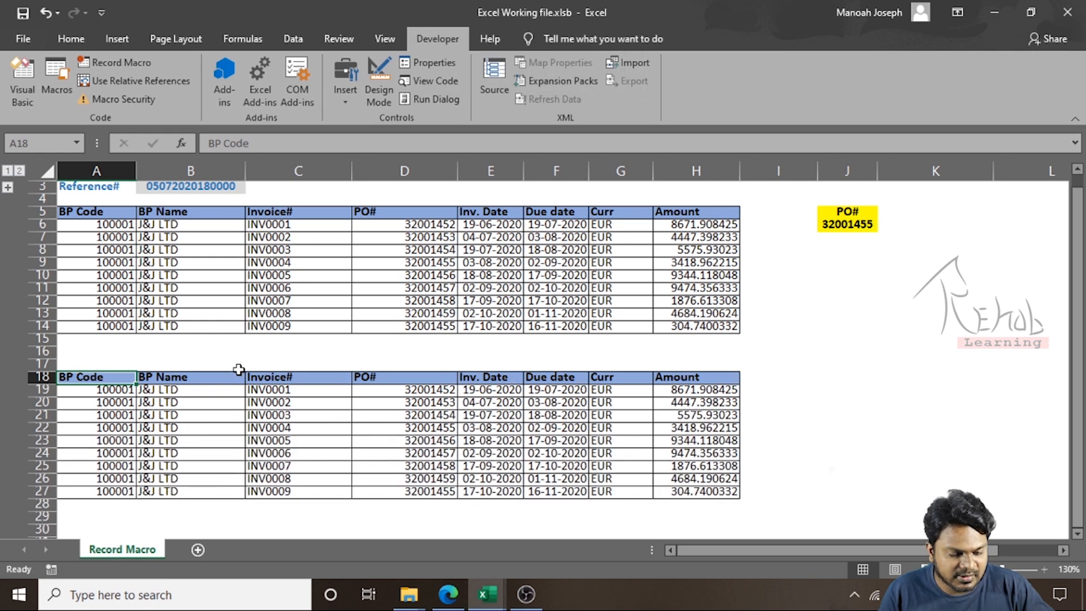
key("shift+space")
key("ctrl+shift+Down")
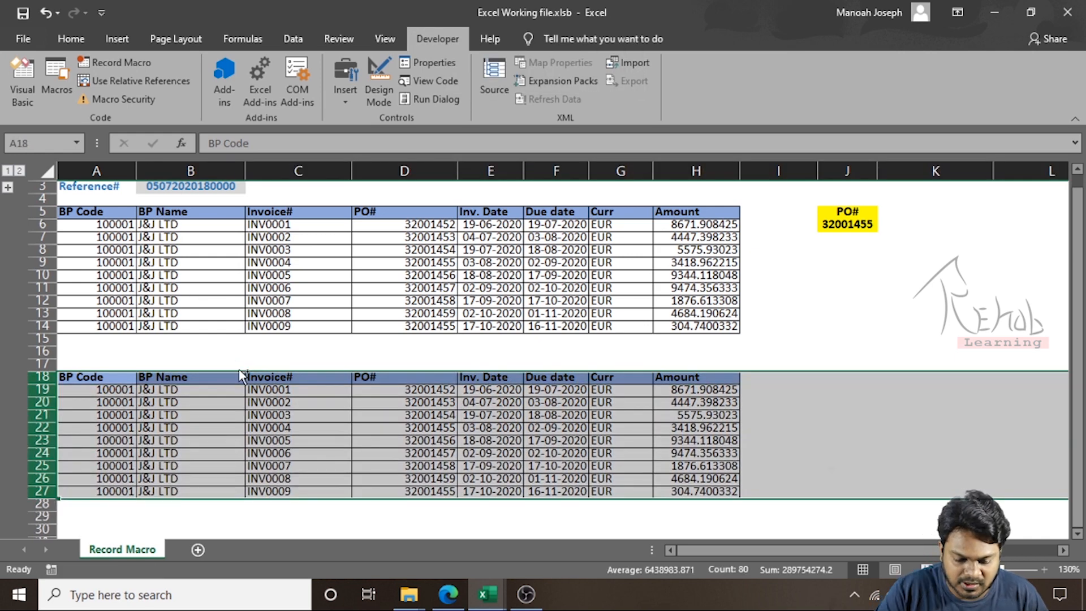
key("ctrl+minus")
Copy the PO number 32001453 from D7 and paste it into the PO# cell J6
key("ctrl+Up")
key("ctrl+Up")
key("ctrl+Up")
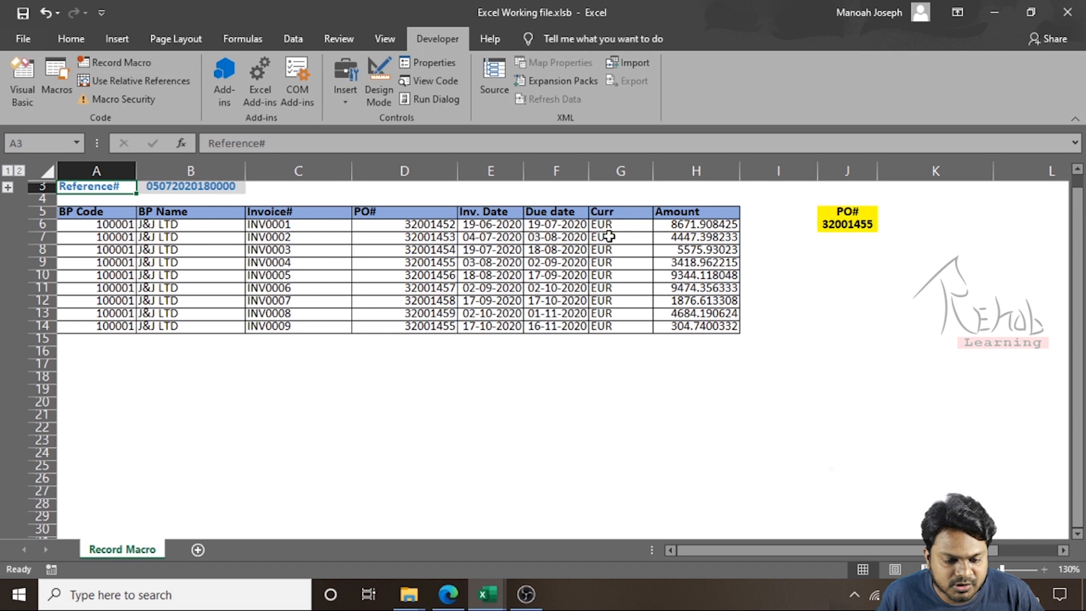
left_click(420, 239)
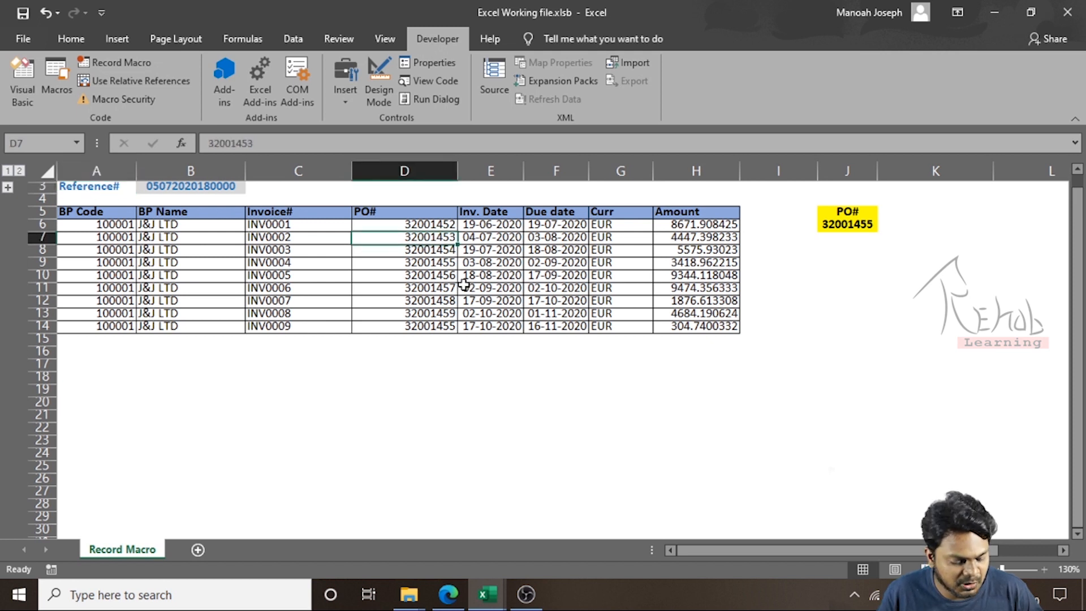
key("ctrl+c")
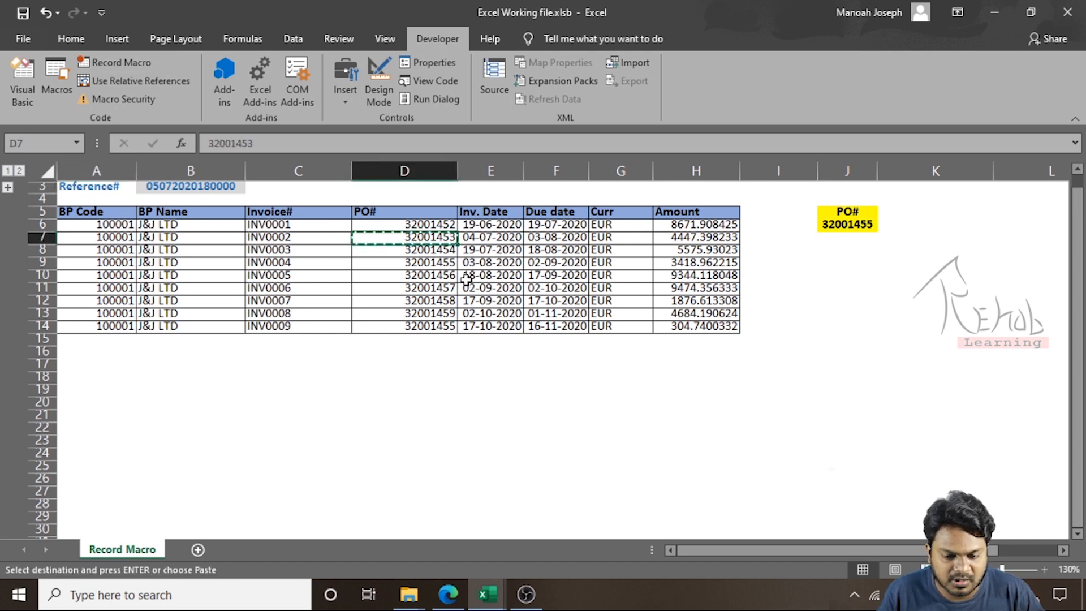
left_click(851, 223)
key("ctrl+alt+v")
key("Return")
key("Escape")
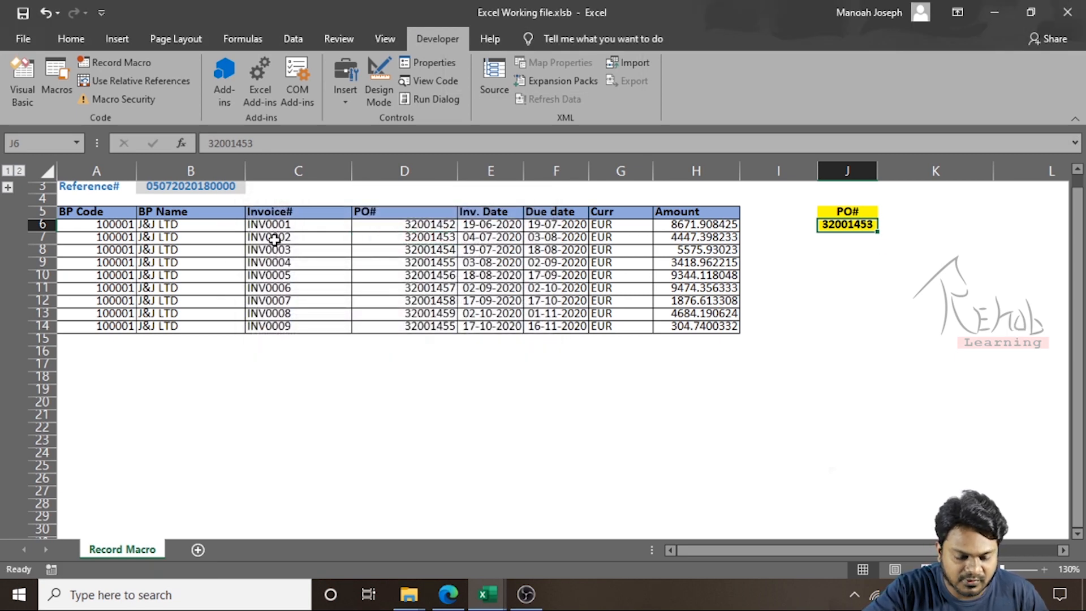
Run Macro1 again and compare the filtered rows' PO numbers with the value in J6
key("alt+F8")
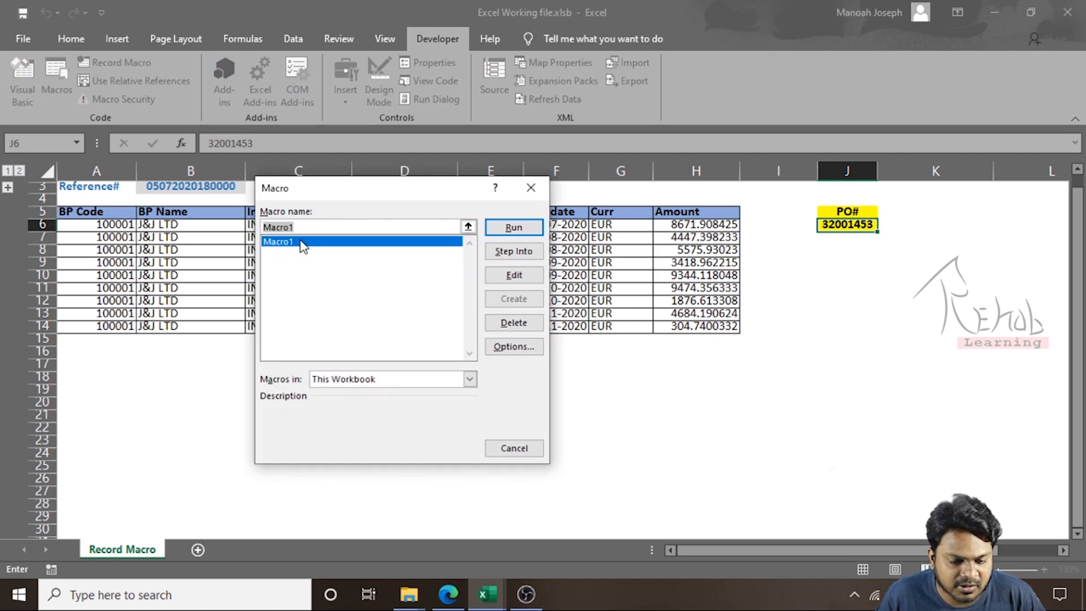
left_click(513, 228)
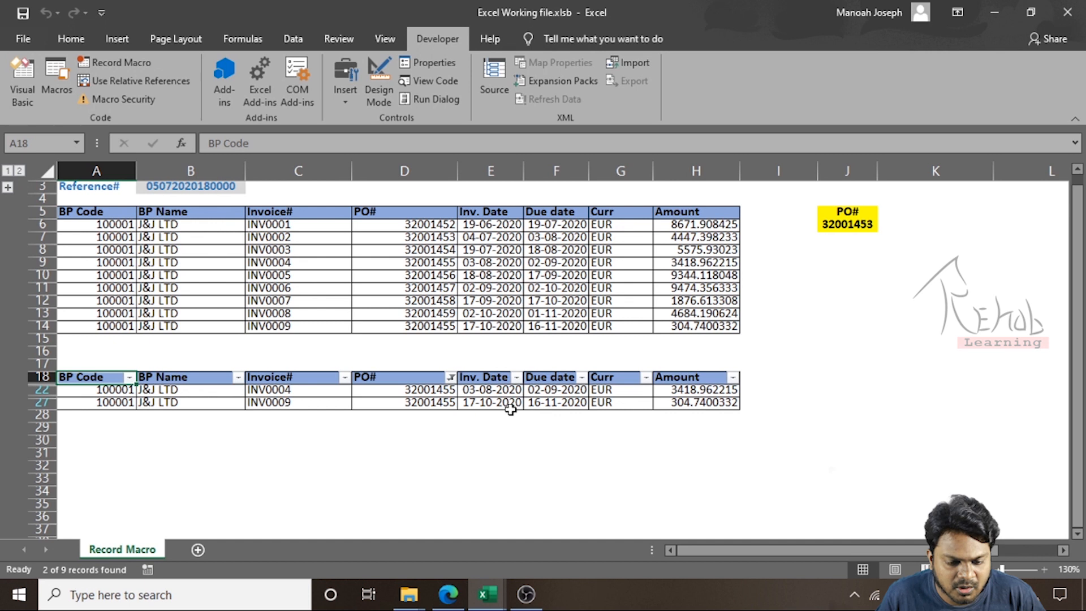
left_click(848, 227)
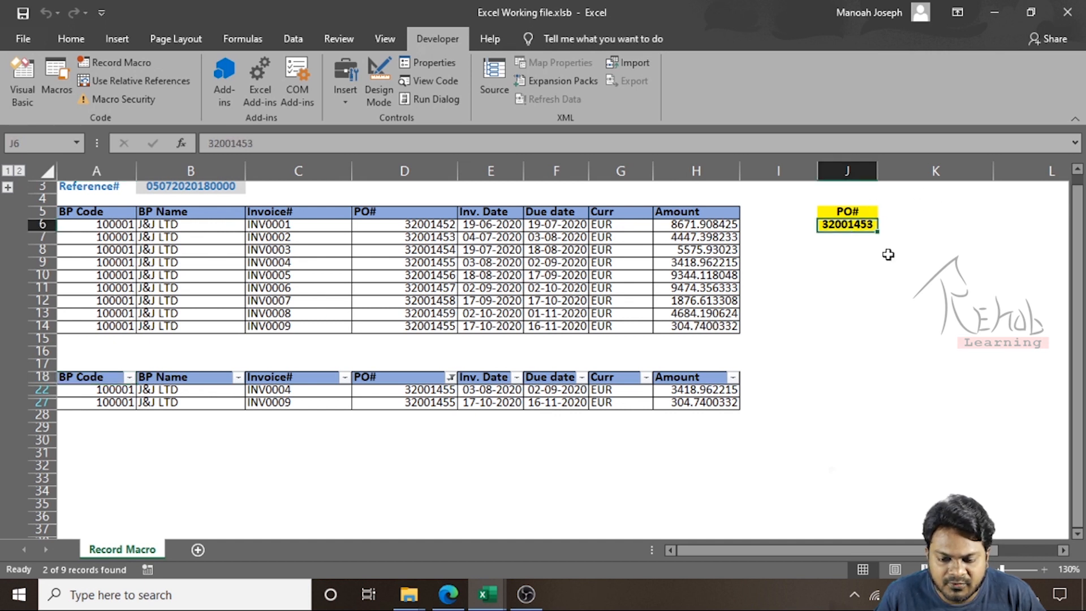
left_click(433, 391)
left_click(432, 402)
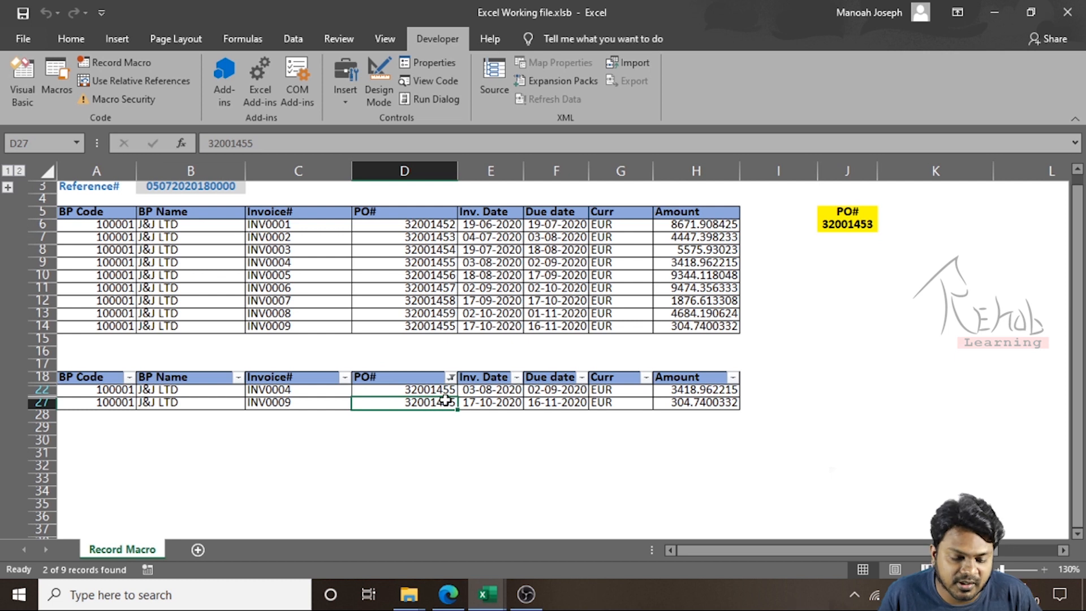
left_click(442, 390)
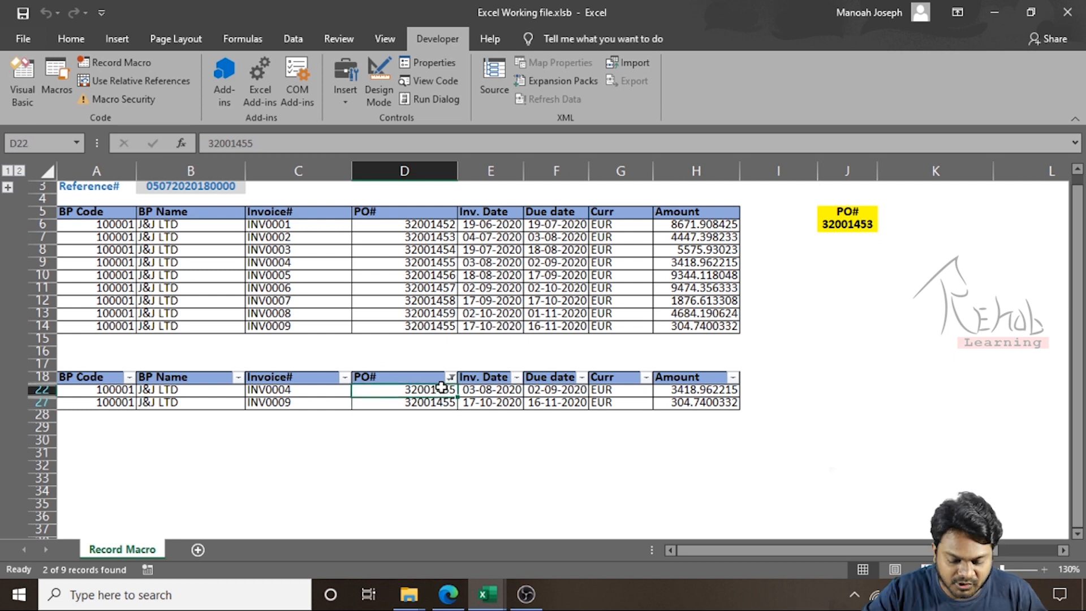
Open the VBA editor and delete the hard-coded criterion "32001455" from the AutoFilter line
key("alt+F11")
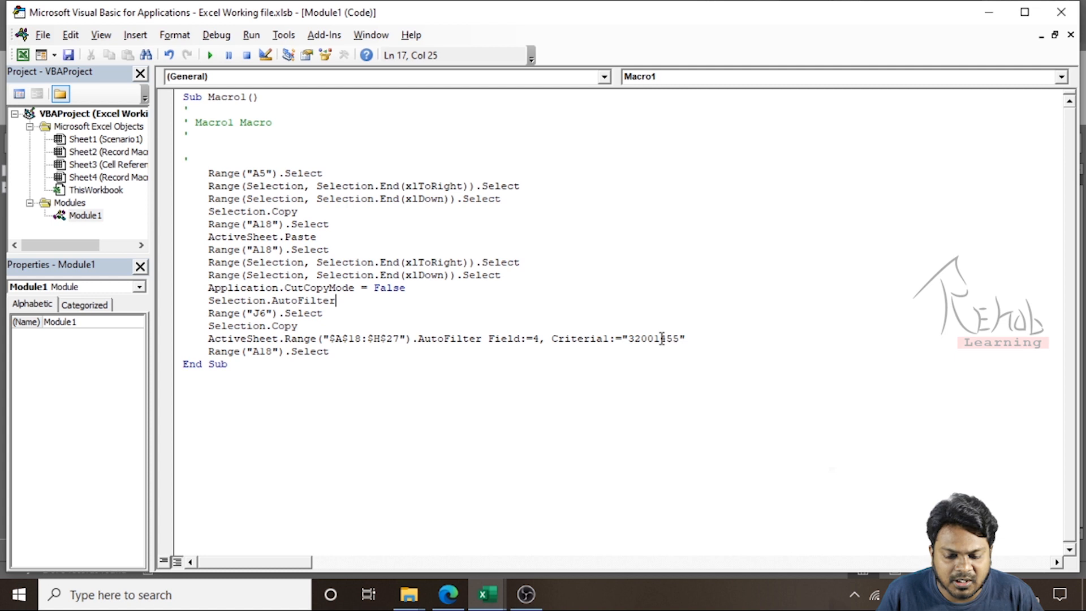
left_click_drag(679, 338, 627, 335)
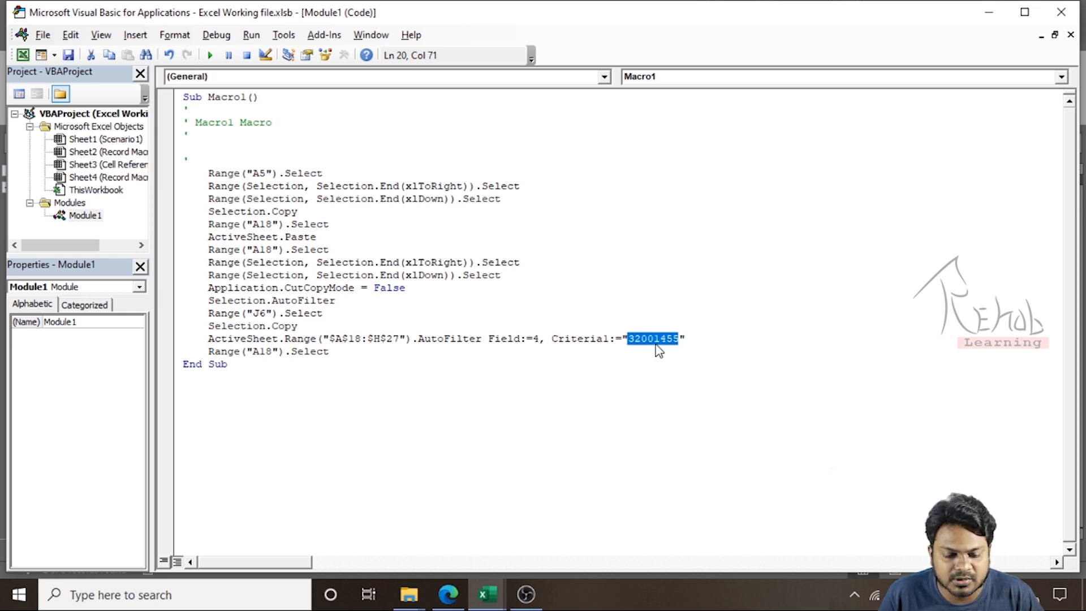
double_click(466, 339)
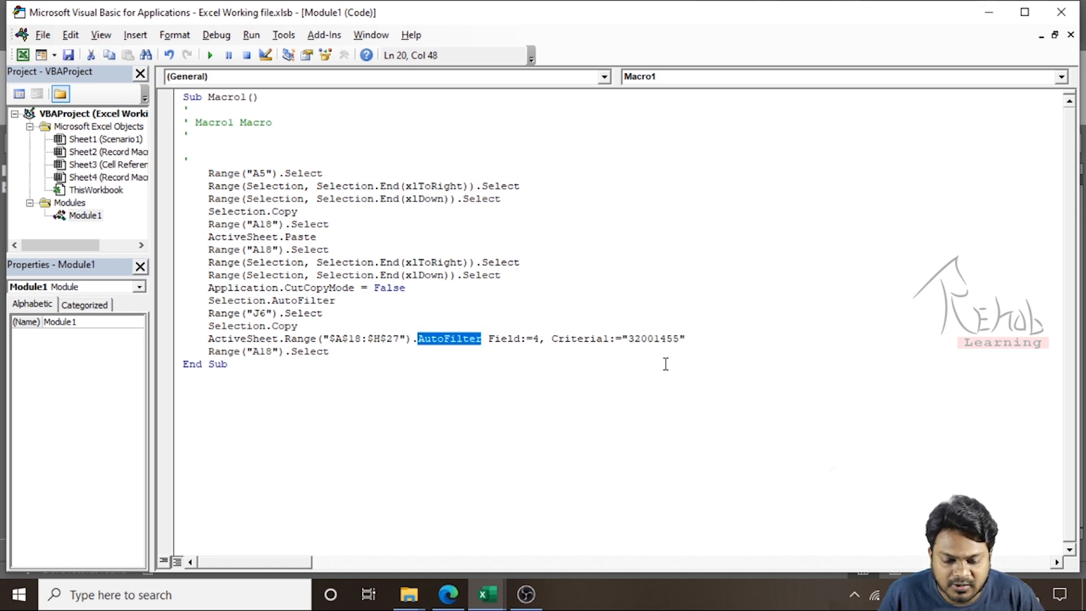
left_click(686, 344)
left_click_drag(678, 340, 633, 343)
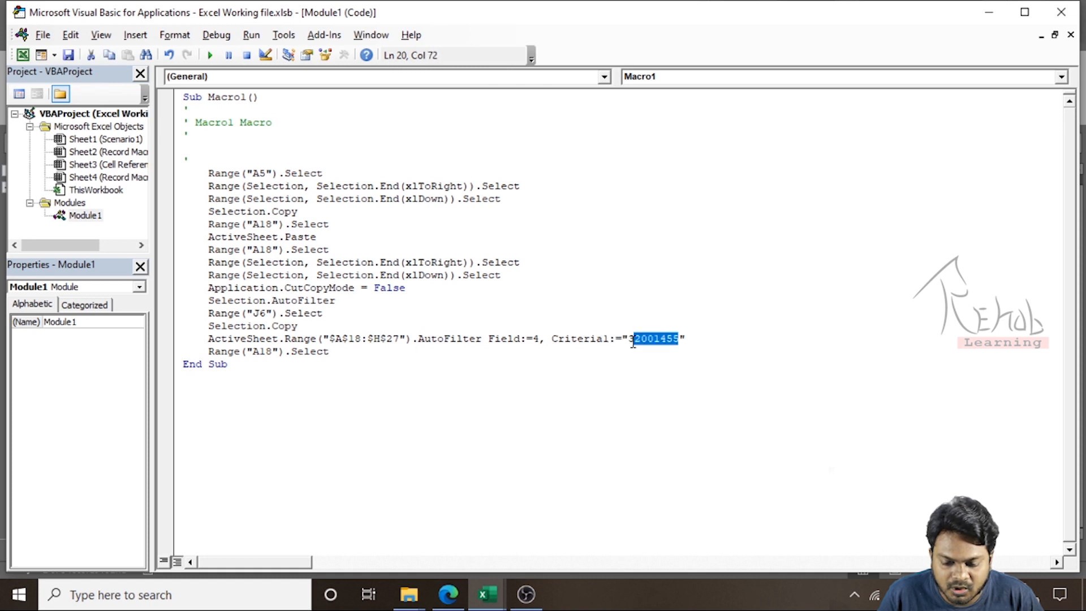
left_click(683, 338)
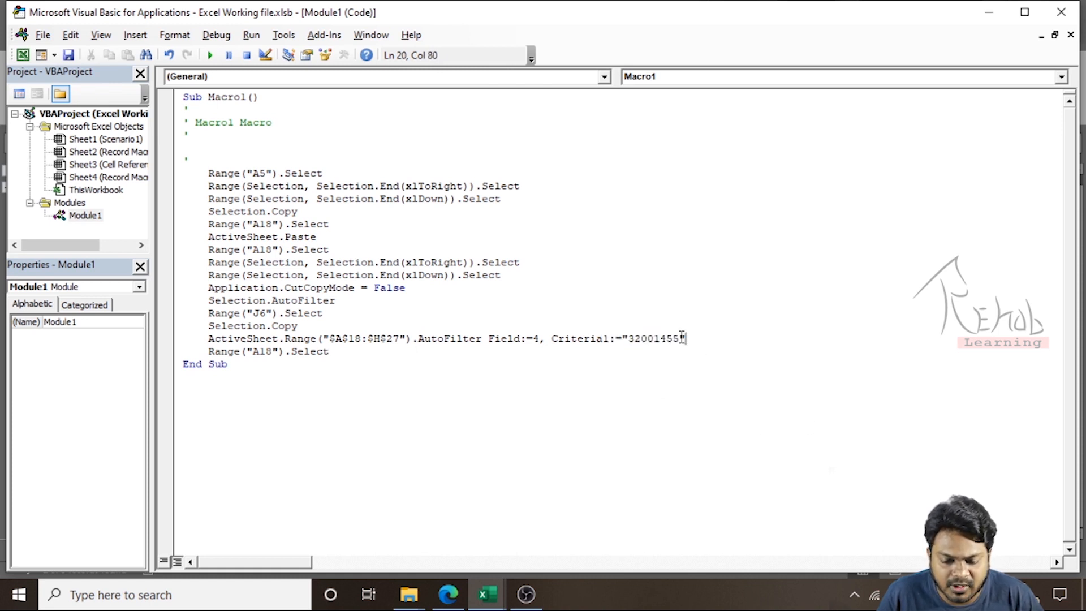
left_click_drag(683, 338, 622, 339)
key("BackSpace")
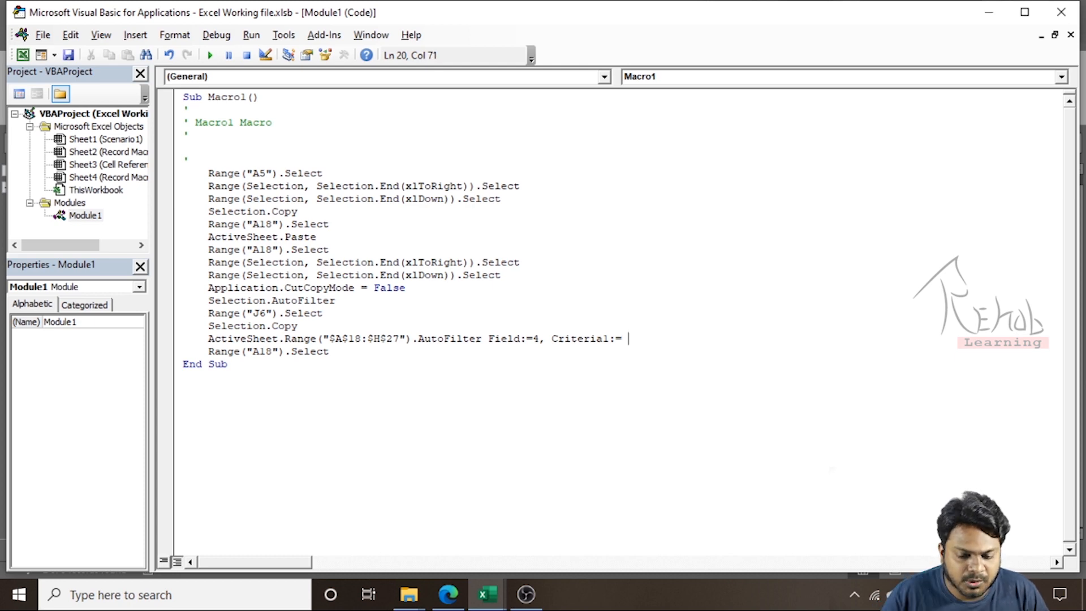
Set the AutoFilter criterion to Sheet2.Range("J6") and close the VBA editor
key("alt+Tab")
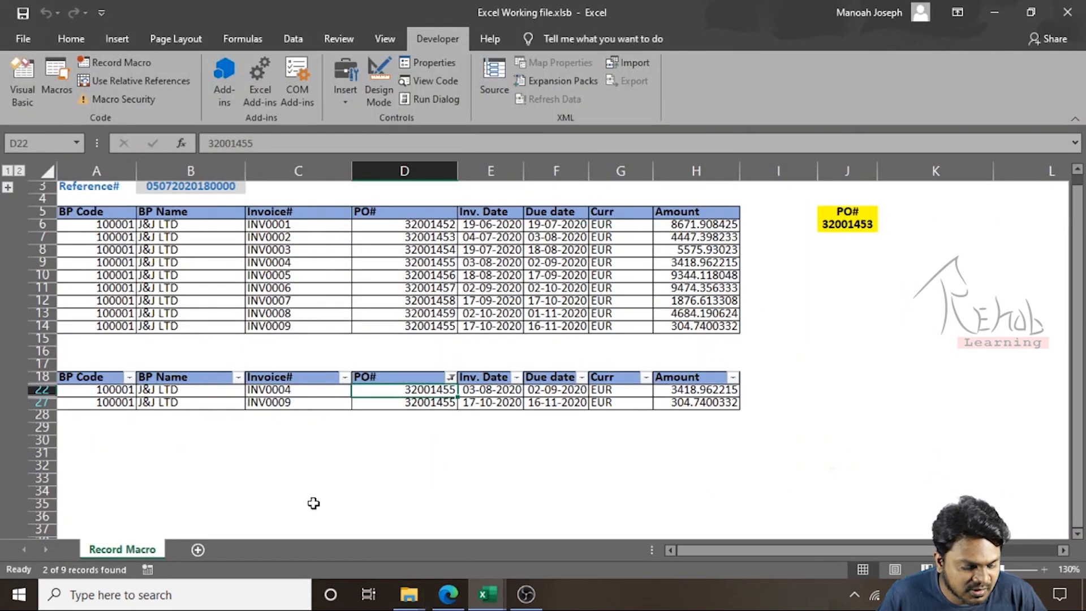
key("alt+Tab")
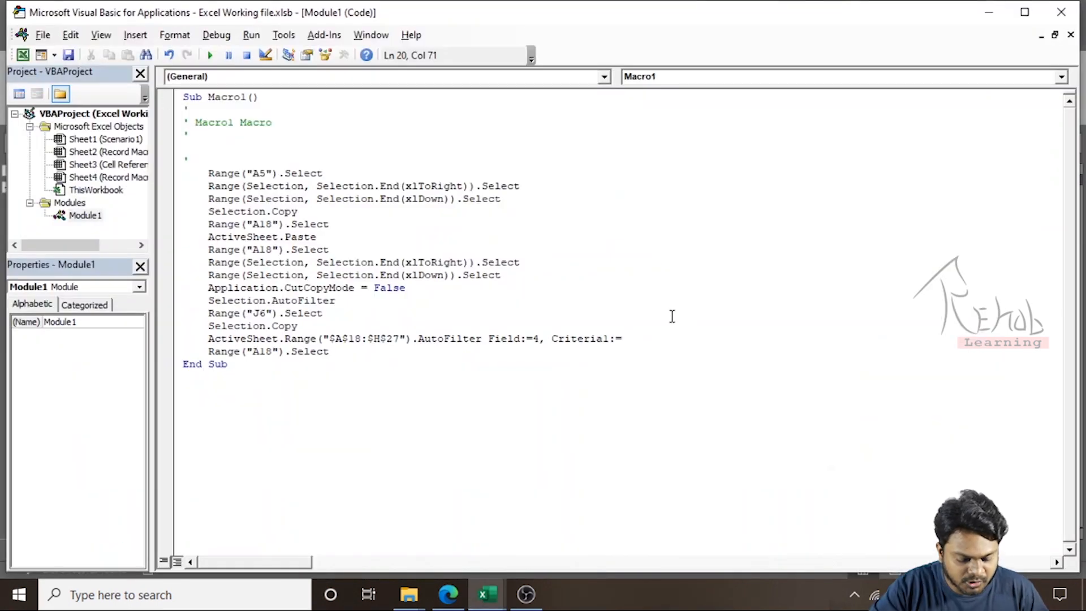
type("sheet2")
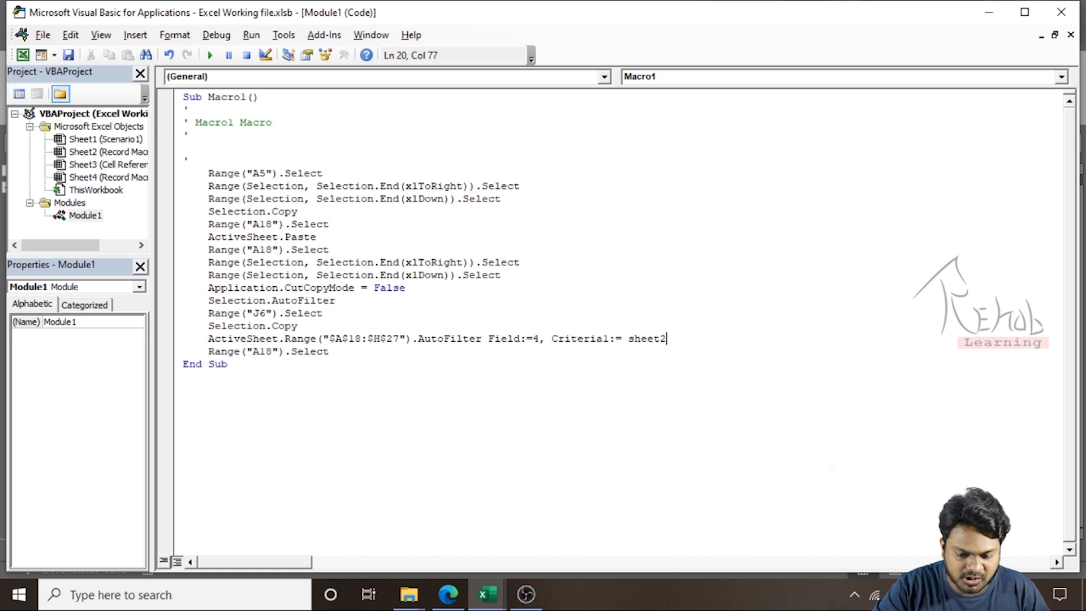
type(".ra")
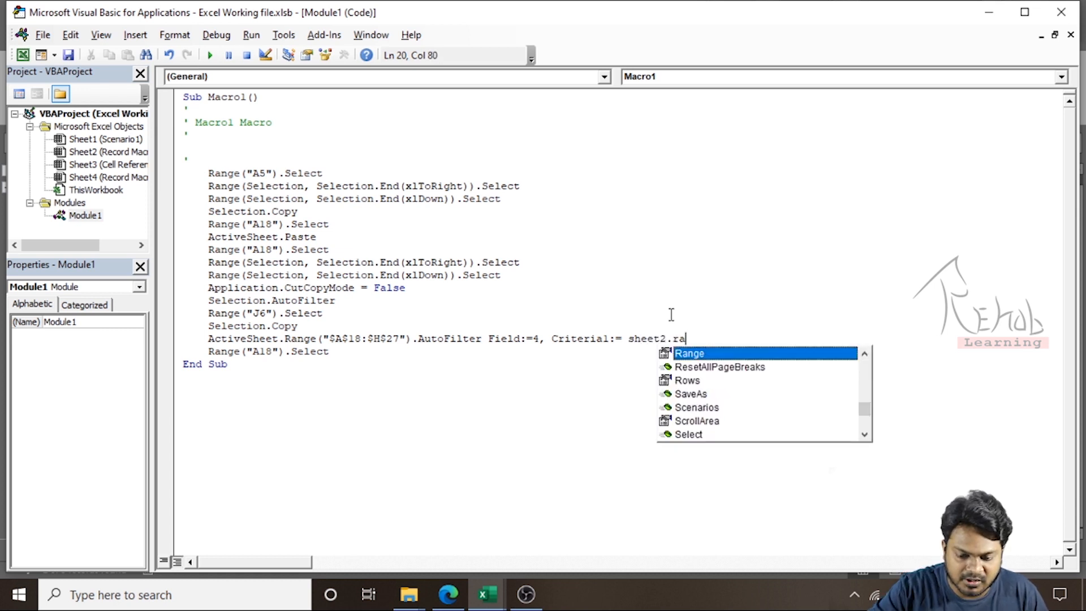
key("Tab")
type("(")
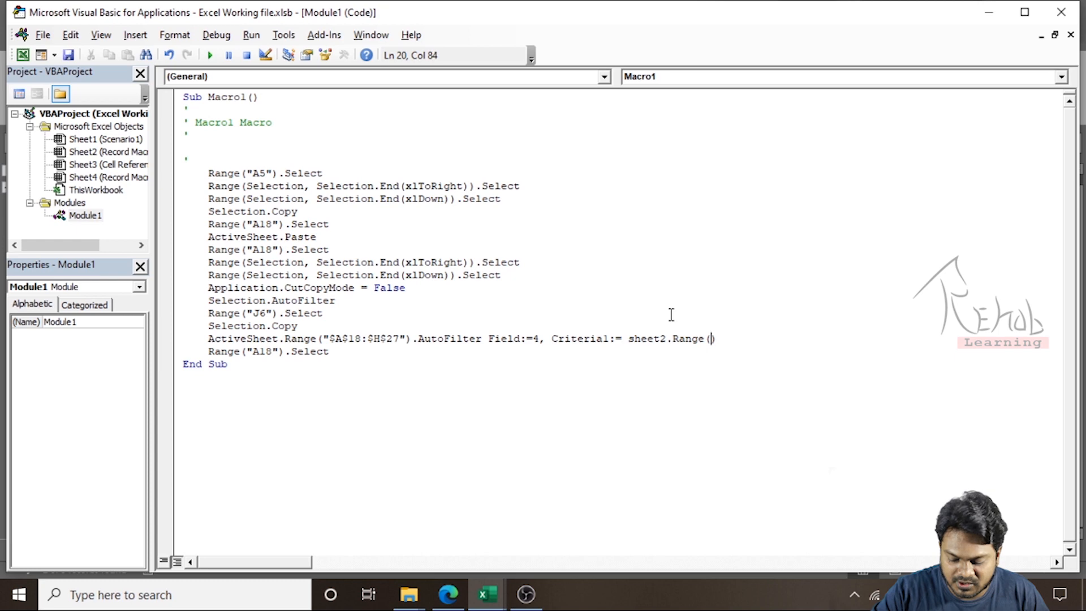
type("\"\"")
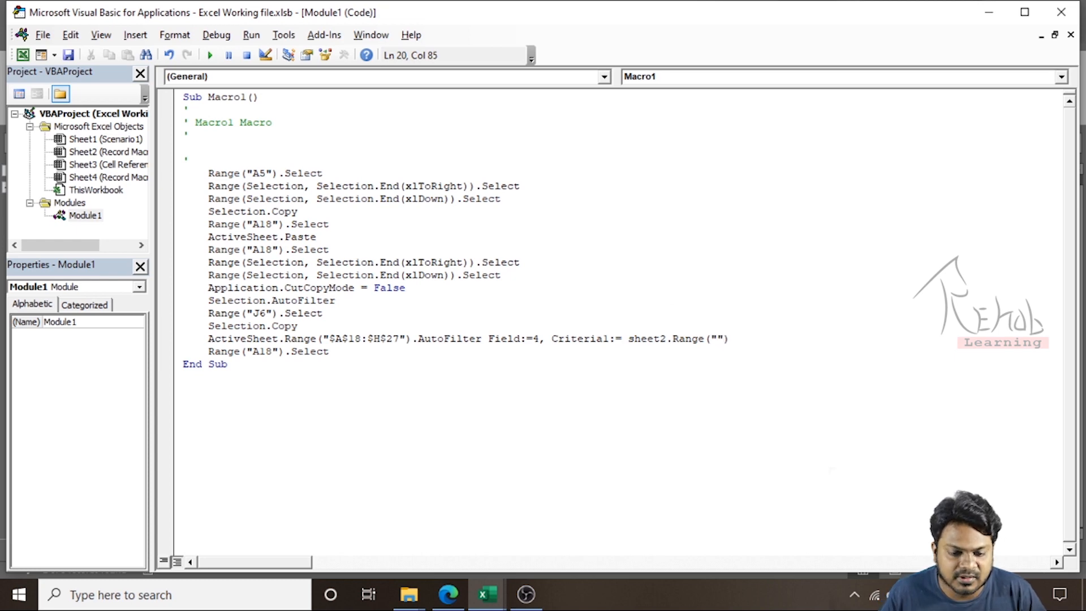
key("alt+Tab")
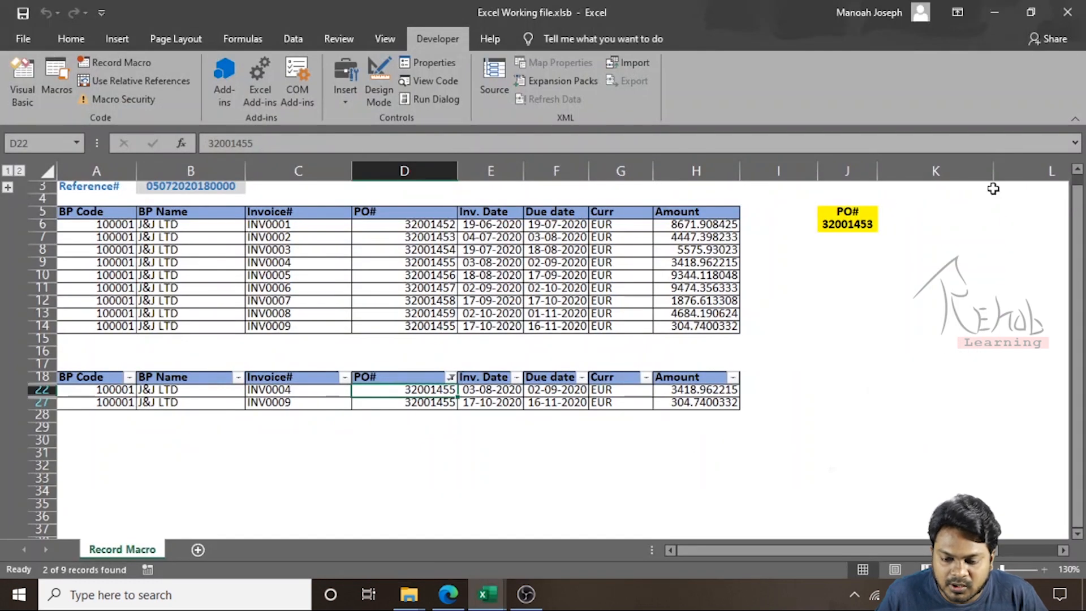
left_click(851, 225)
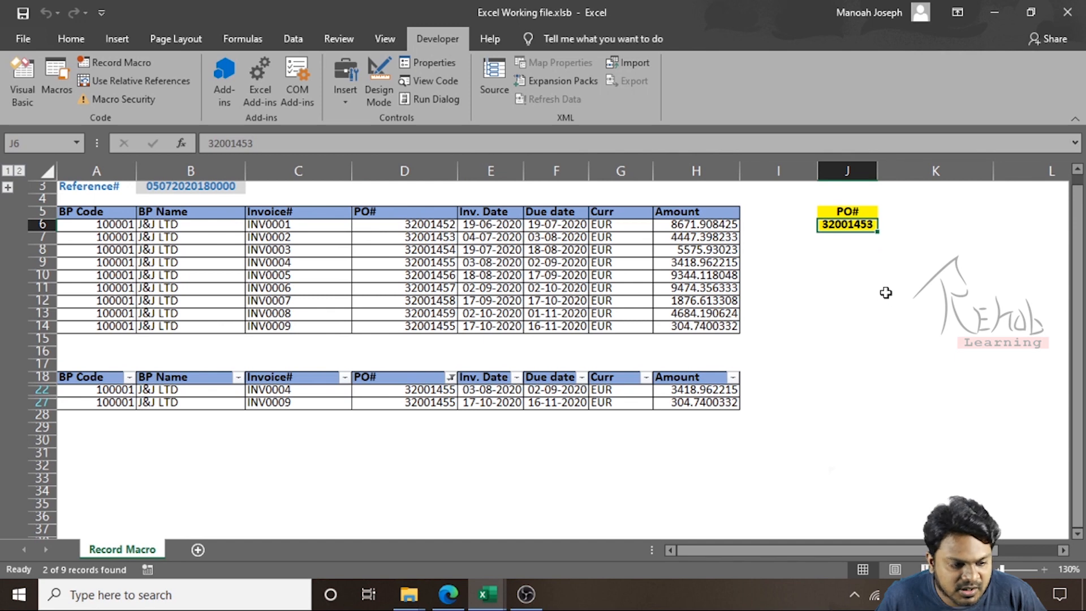
key("alt+Tab")
type("J6")
left_click(569, 311)
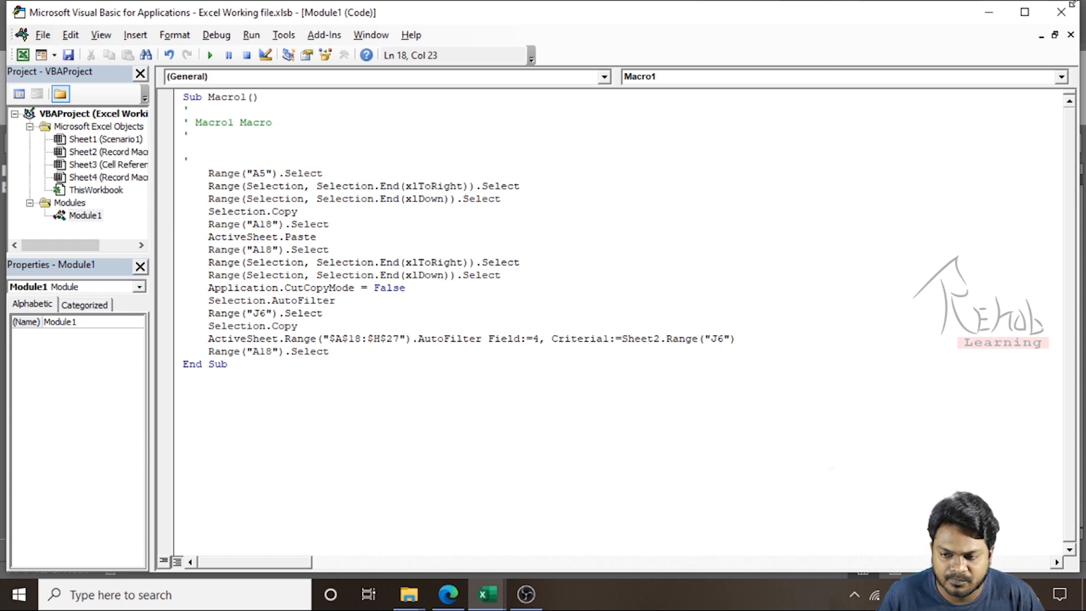
left_click(1062, 17)
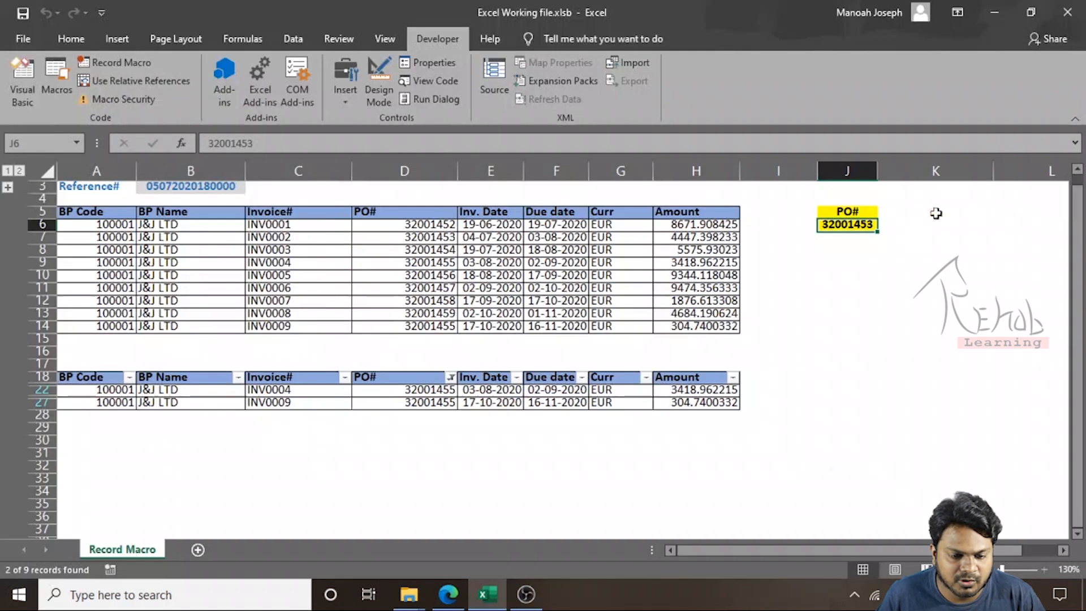
Remove the AutoFilter from the table at row 18 and delete rows 18 through 27
left_click(66, 381)
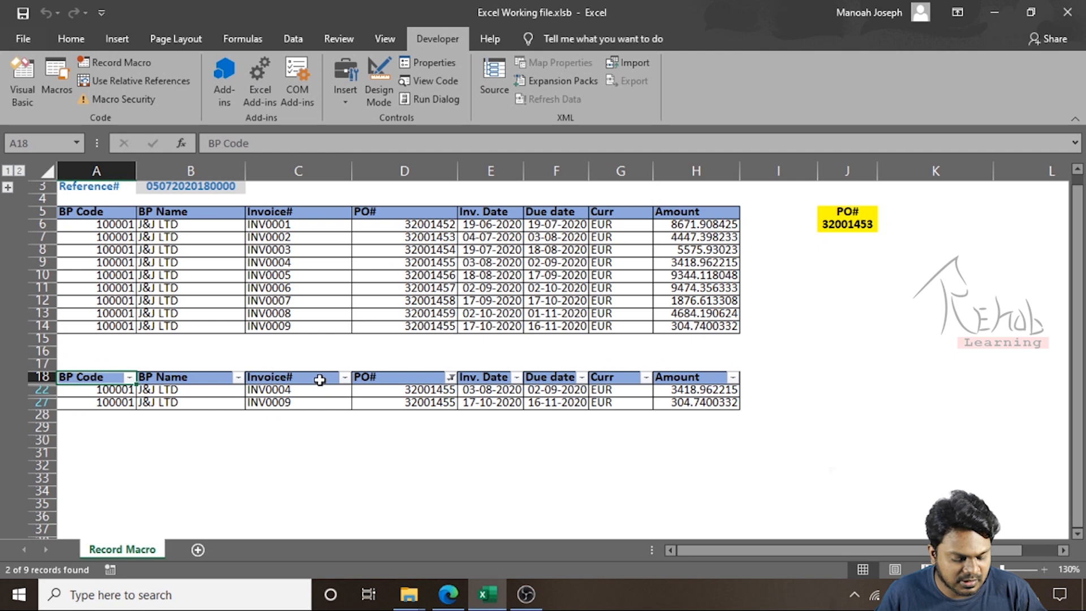
key("ctrl+shift+l")
key("shift+space")
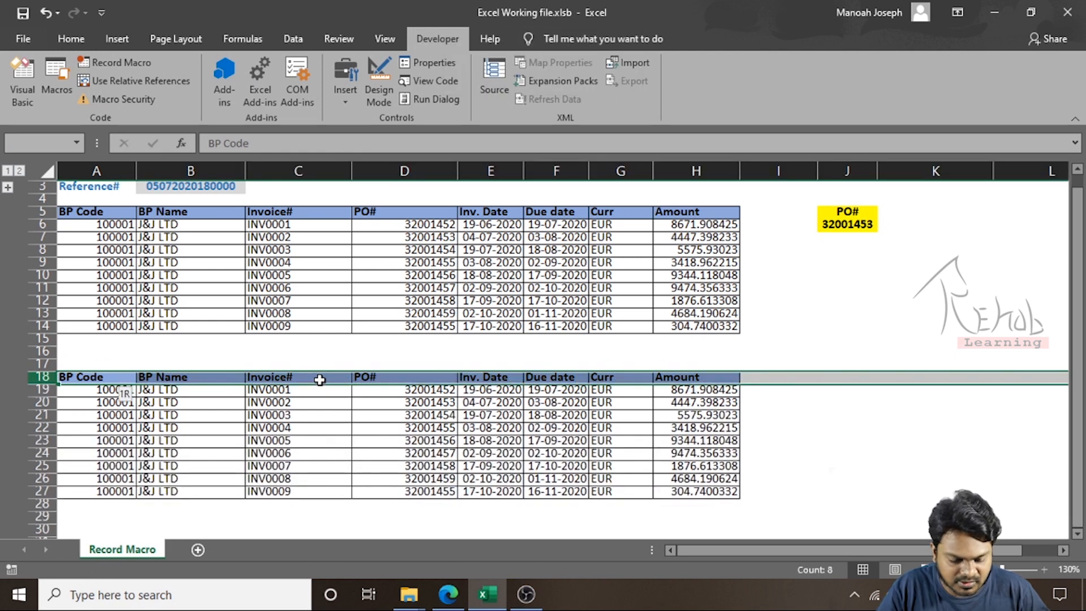
key("ctrl+shift+Down")
key("ctrl+minus")
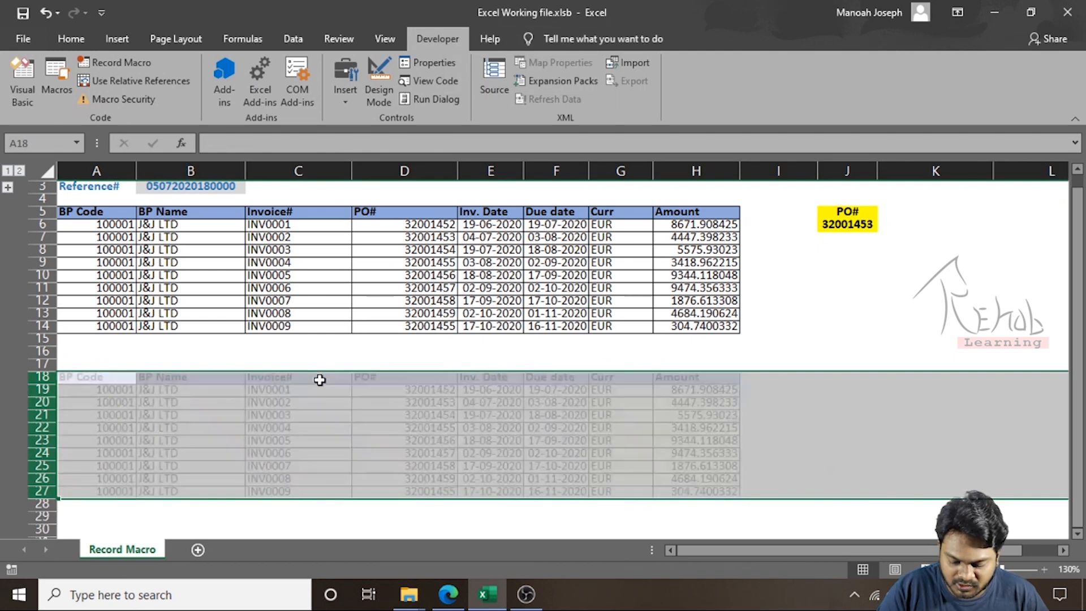
Run Macro1 and compare the filtered row's PO number with the PO number in J6
key("ctrl+Up")
key("ctrl+Up")
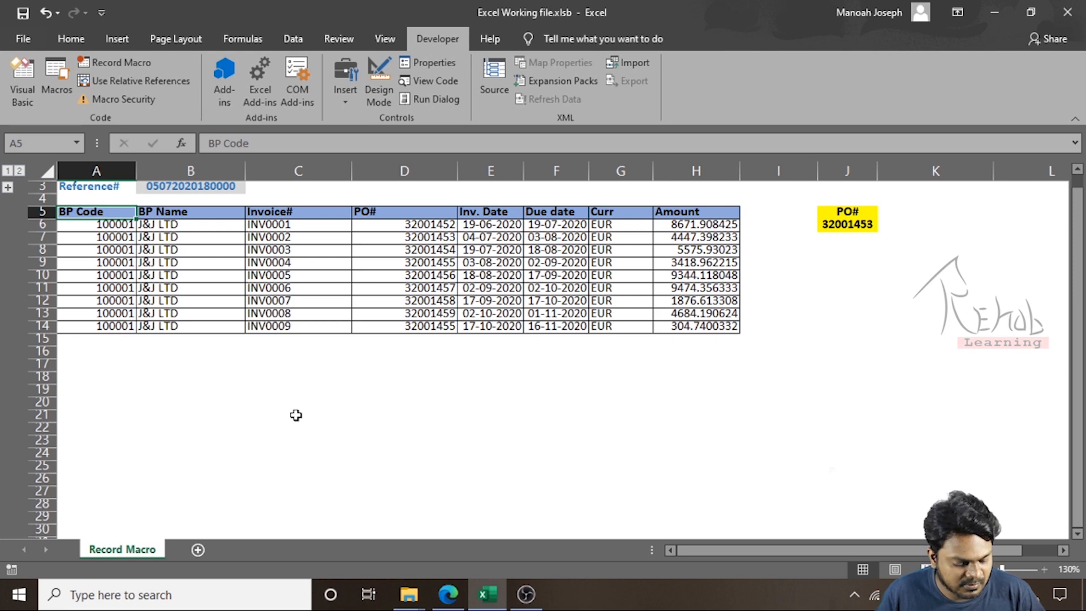
key("alt+F8")
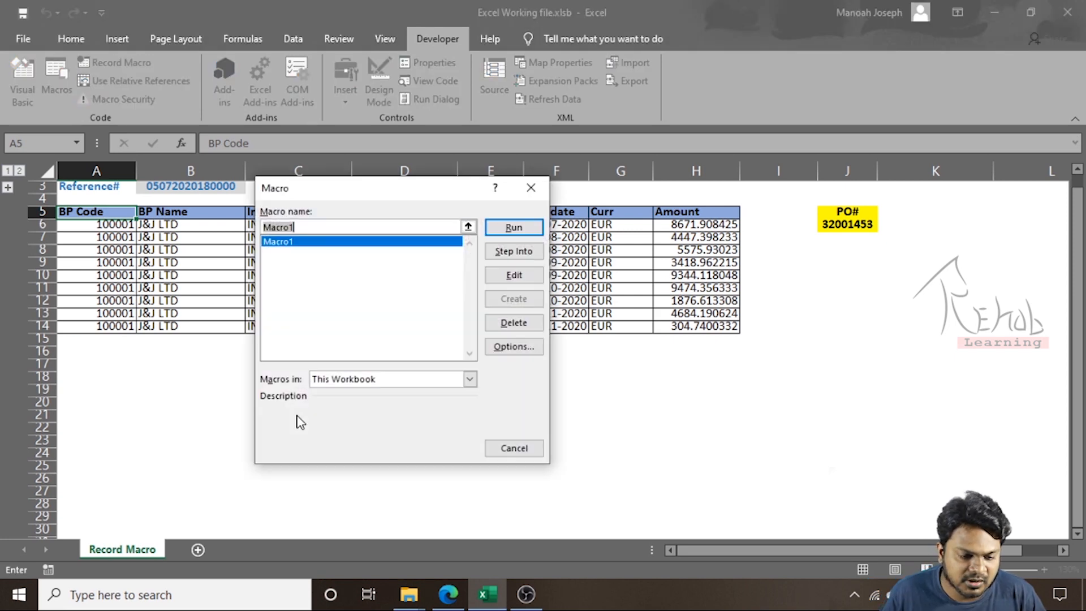
left_click(514, 227)
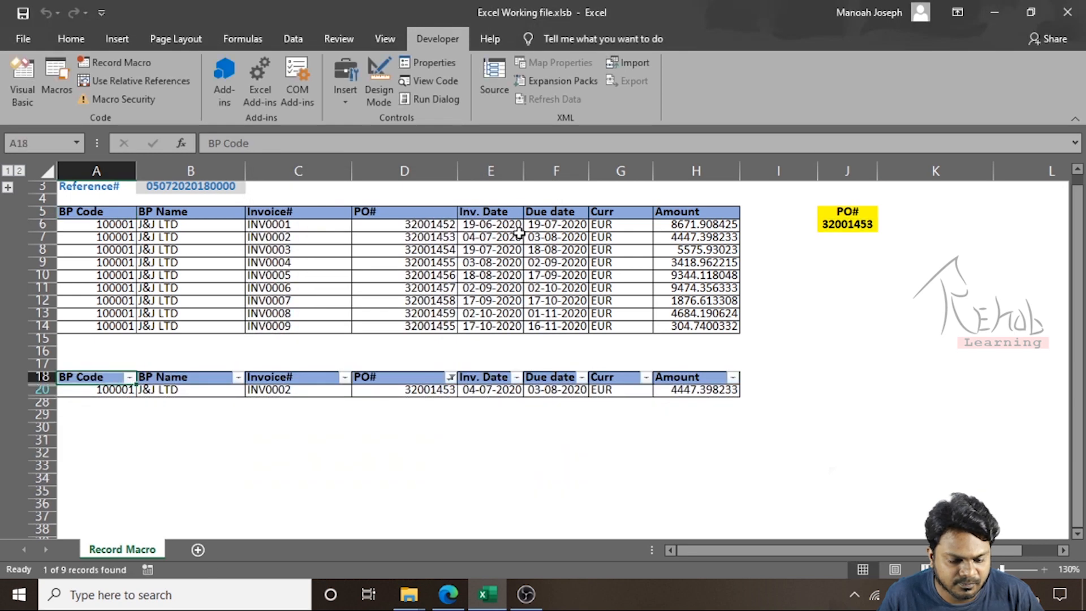
left_click(407, 389)
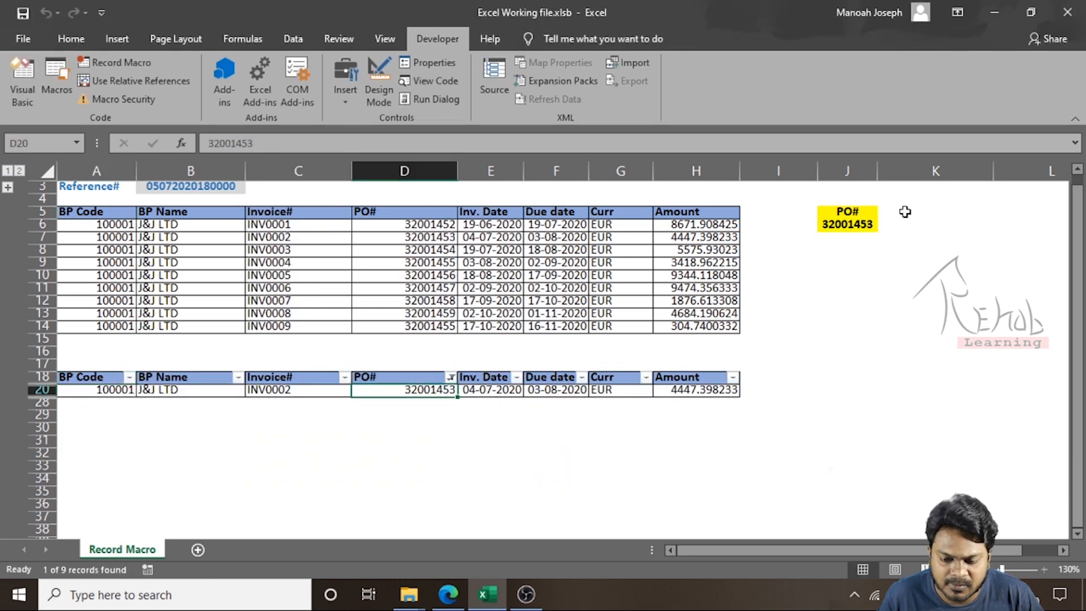
left_click(857, 224)
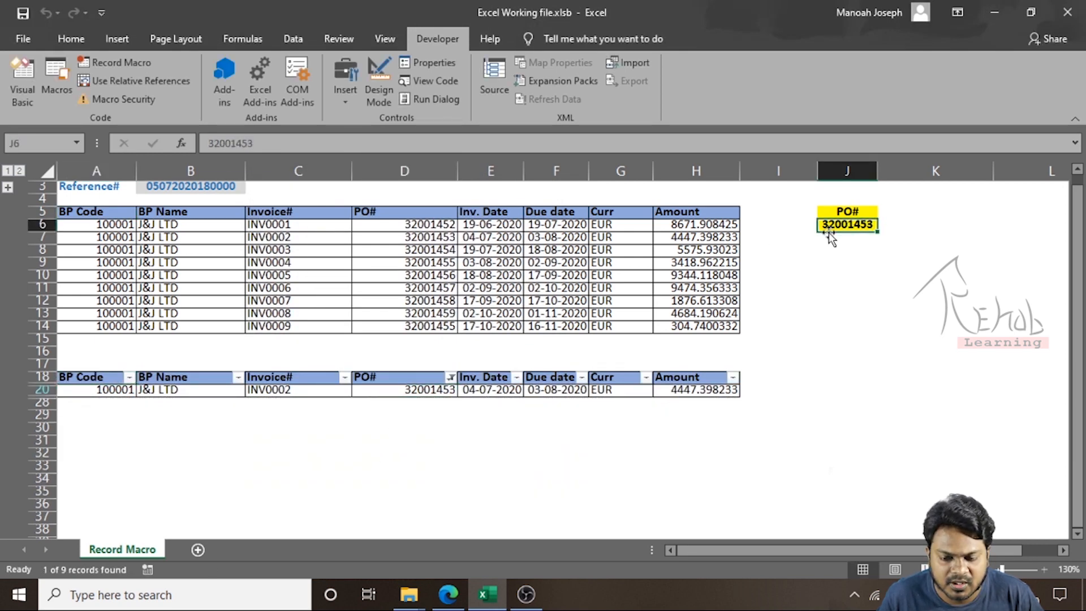
left_click(412, 390)
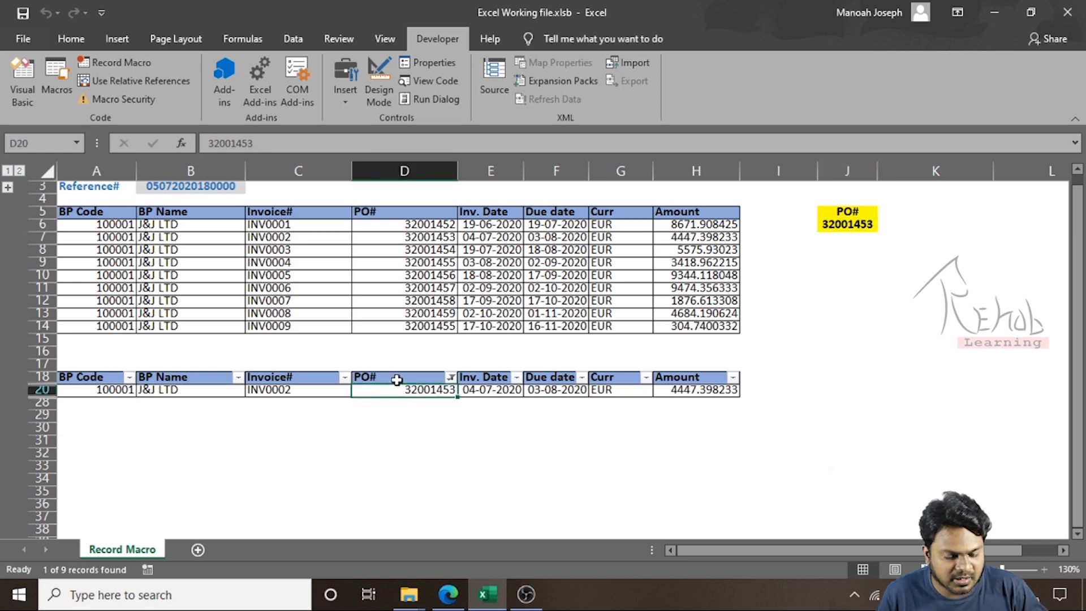
Clear the AutoFilter from the copied table and delete its rows 18 through 27
key("ctrl+shift+l")
key("Up")
key("Up")
key("shift+space")
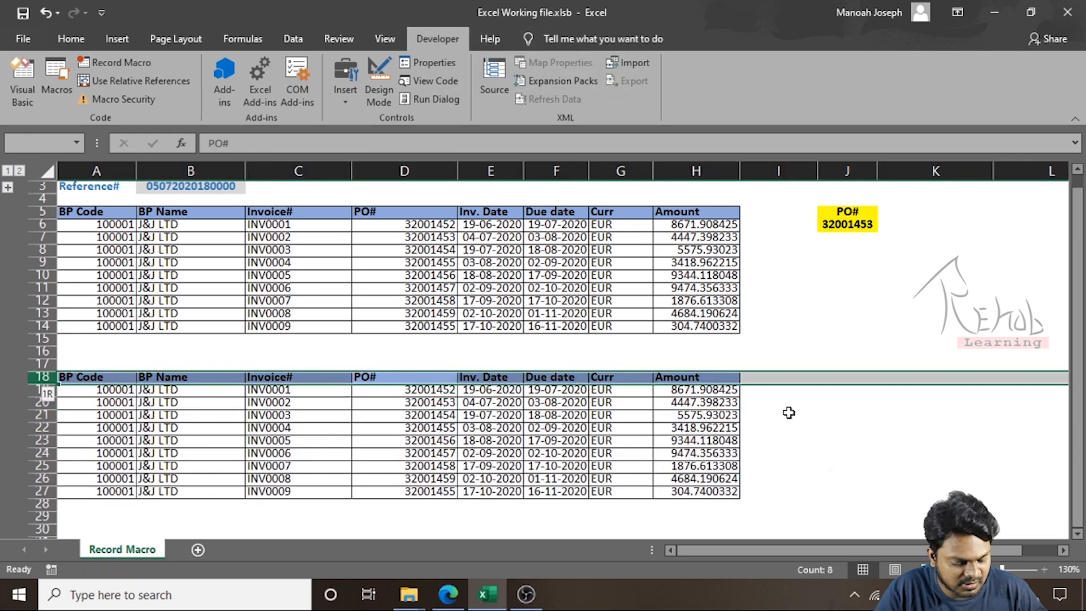
key("ctrl+shift+Down")
key("ctrl+minus")
key("Up")
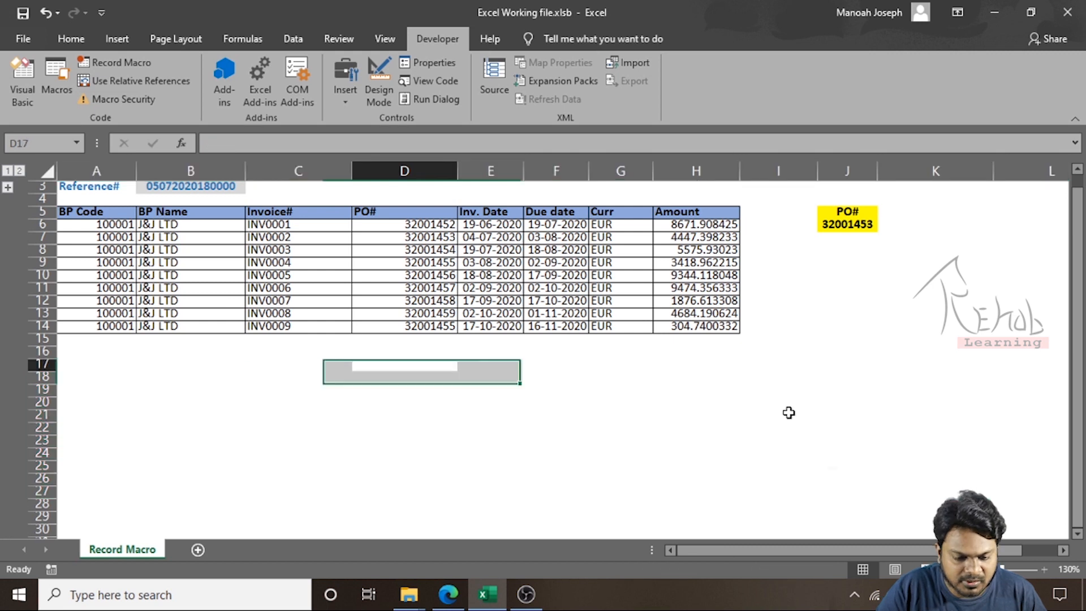
Copy the PO number 32001456 from D10 and paste it as a value into J6
key("ctrl+Up")
key("ctrl+Up")
key("Down")
key("Down")
key("Down")
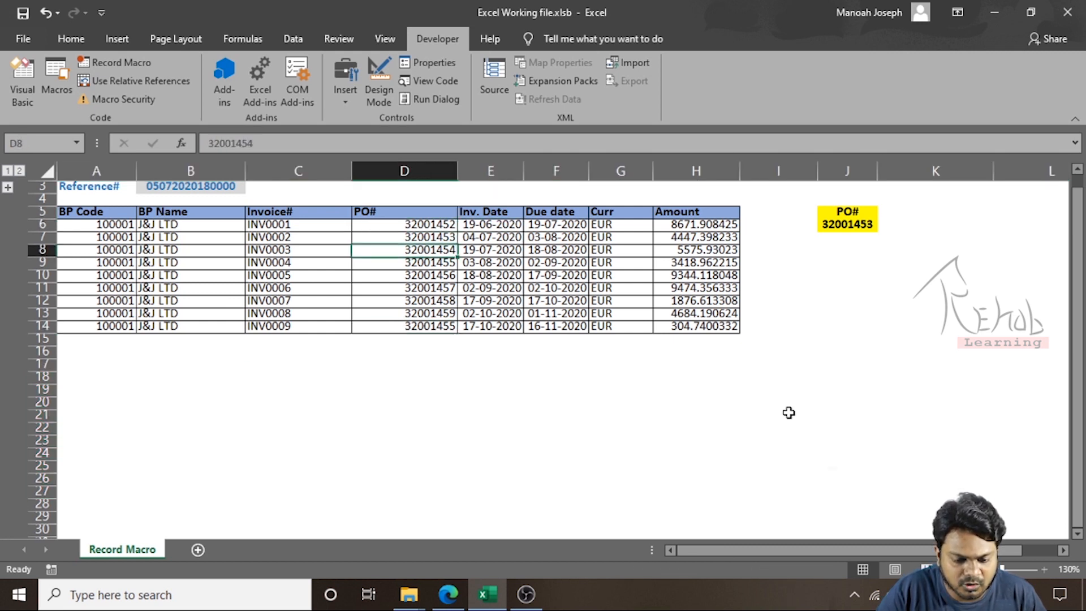
key("Down")
key("Down")
key("ctrl+c")
key("Right")
key("Right")
key("Right")
key("Right")
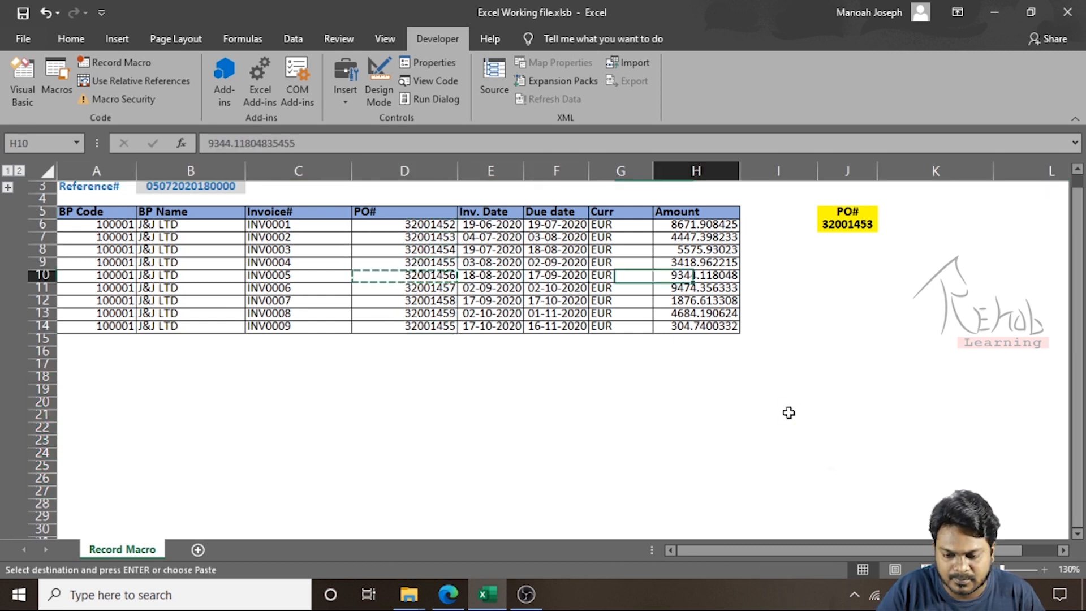
key("Right")
key("Right")
key("ctrl+Up")
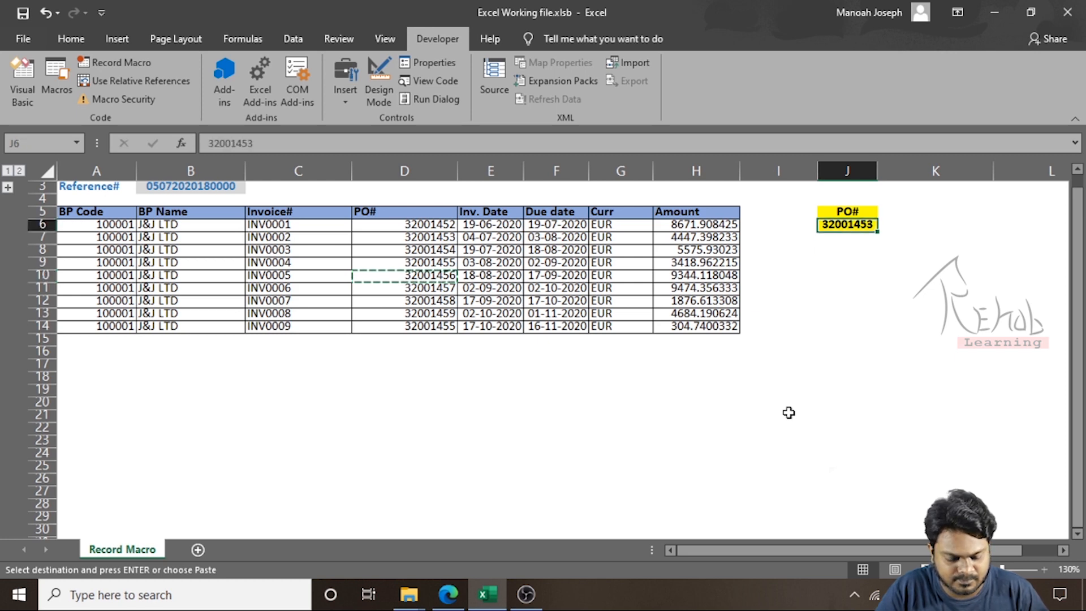
key("ctrl+alt+v")
key("v")
key("Return")
key("Down")
key("Home")
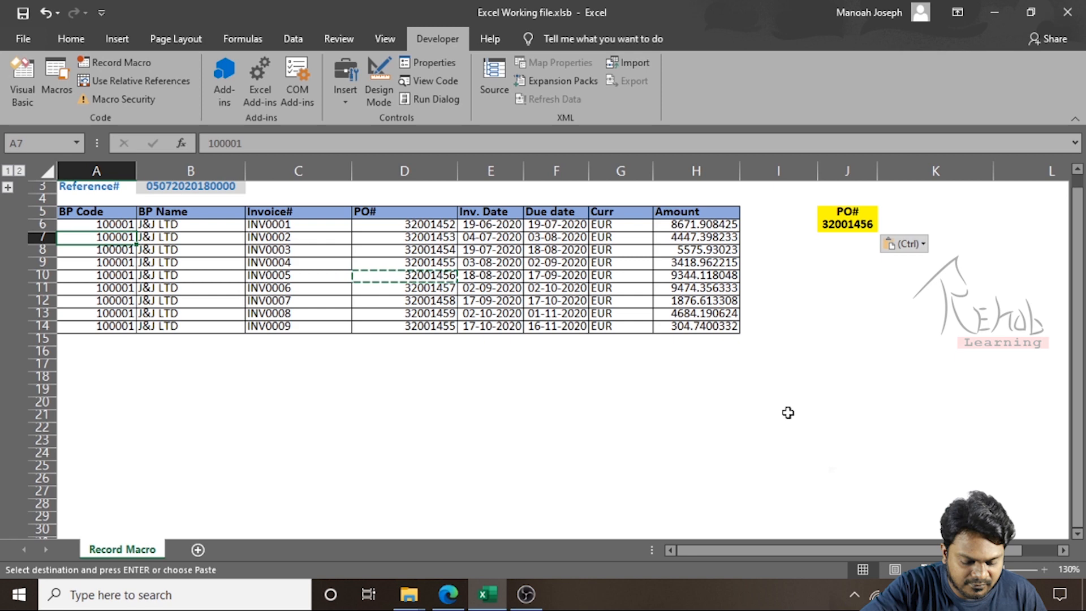
Run Macro1 again to filter the copied table by the new PO number in J6
key("alt+F8")
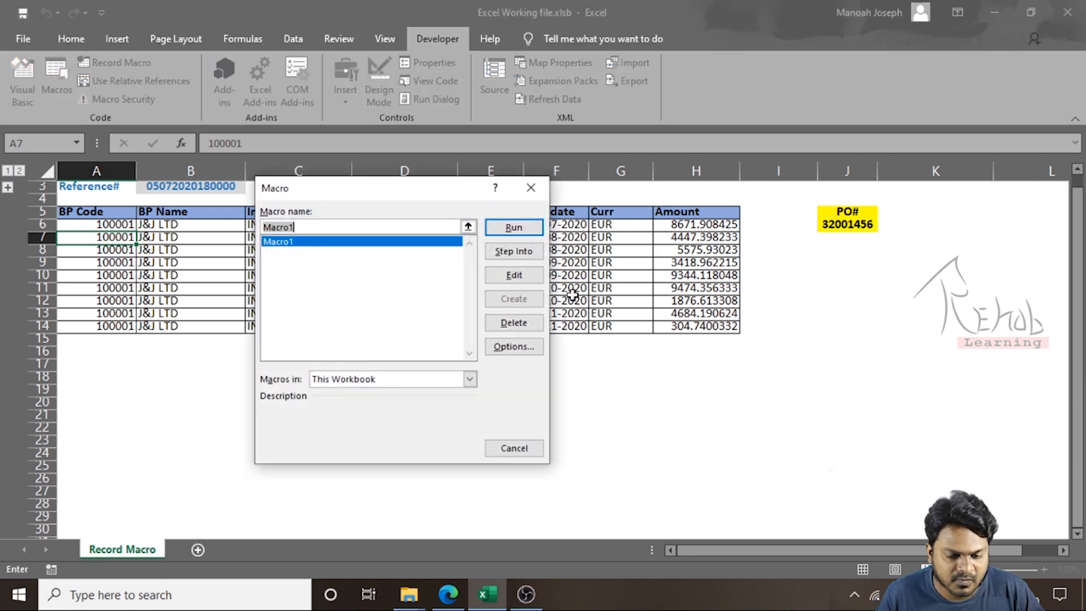
left_click(530, 234)
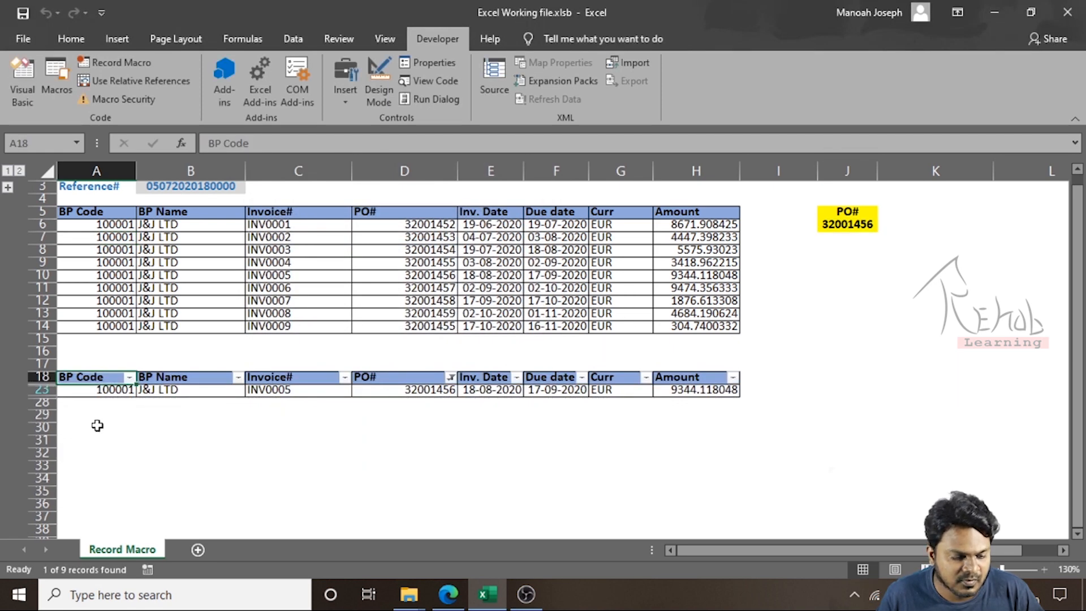
left_click(82, 391)
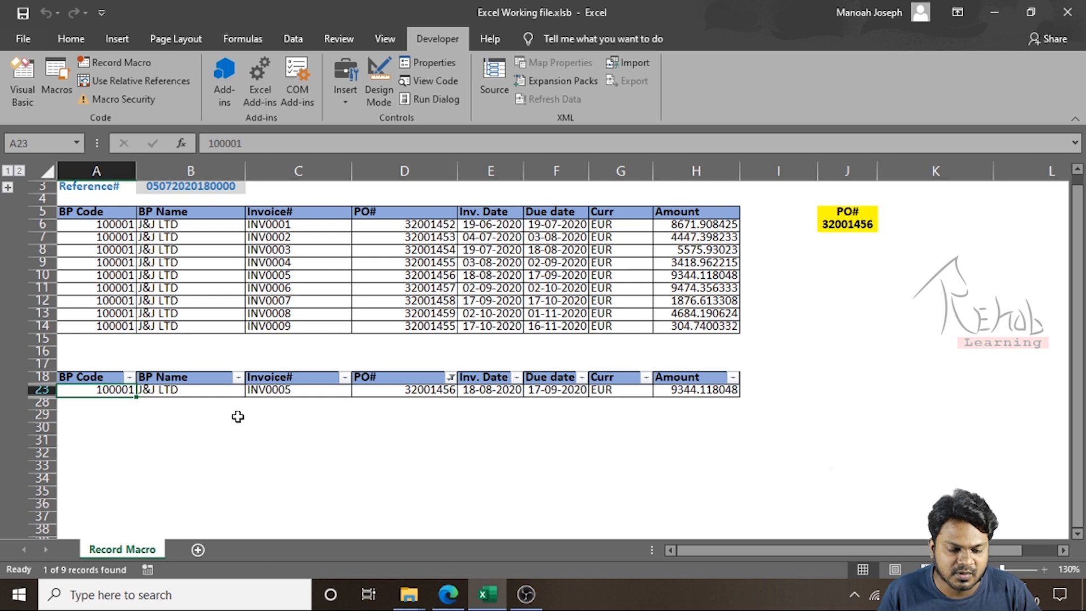